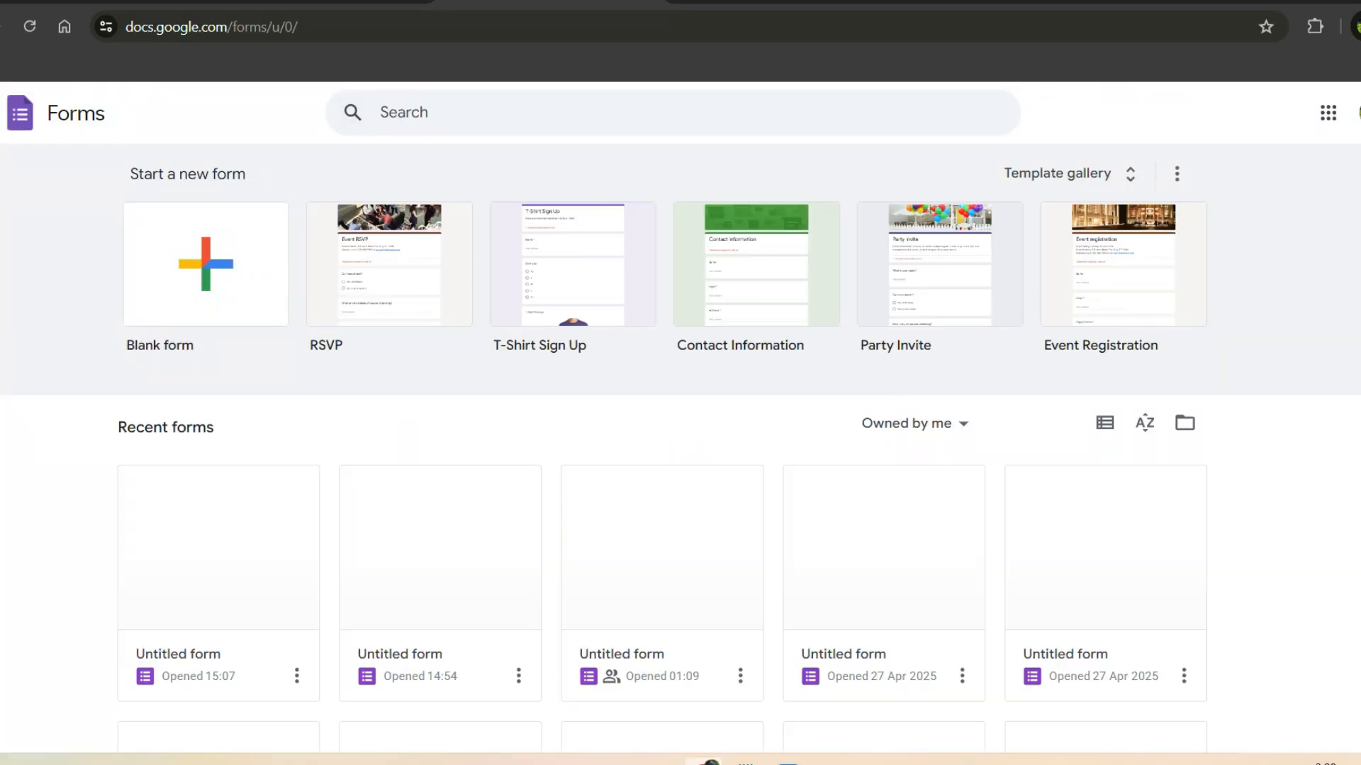
Step: Open the 'Guess Where I'm Travelling To' form from the Recent forms list
scroll(1355, 113, down, 2)
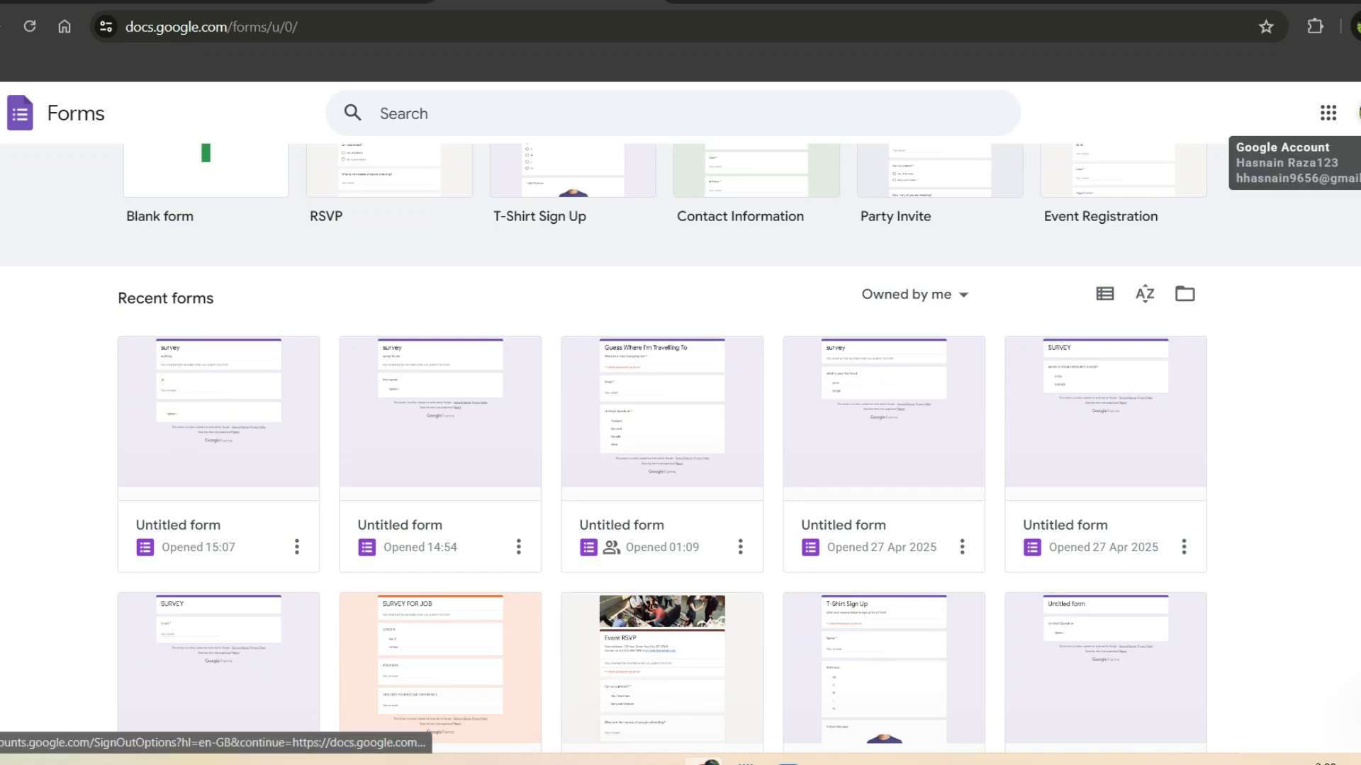
scroll(1355, 113, up, 2)
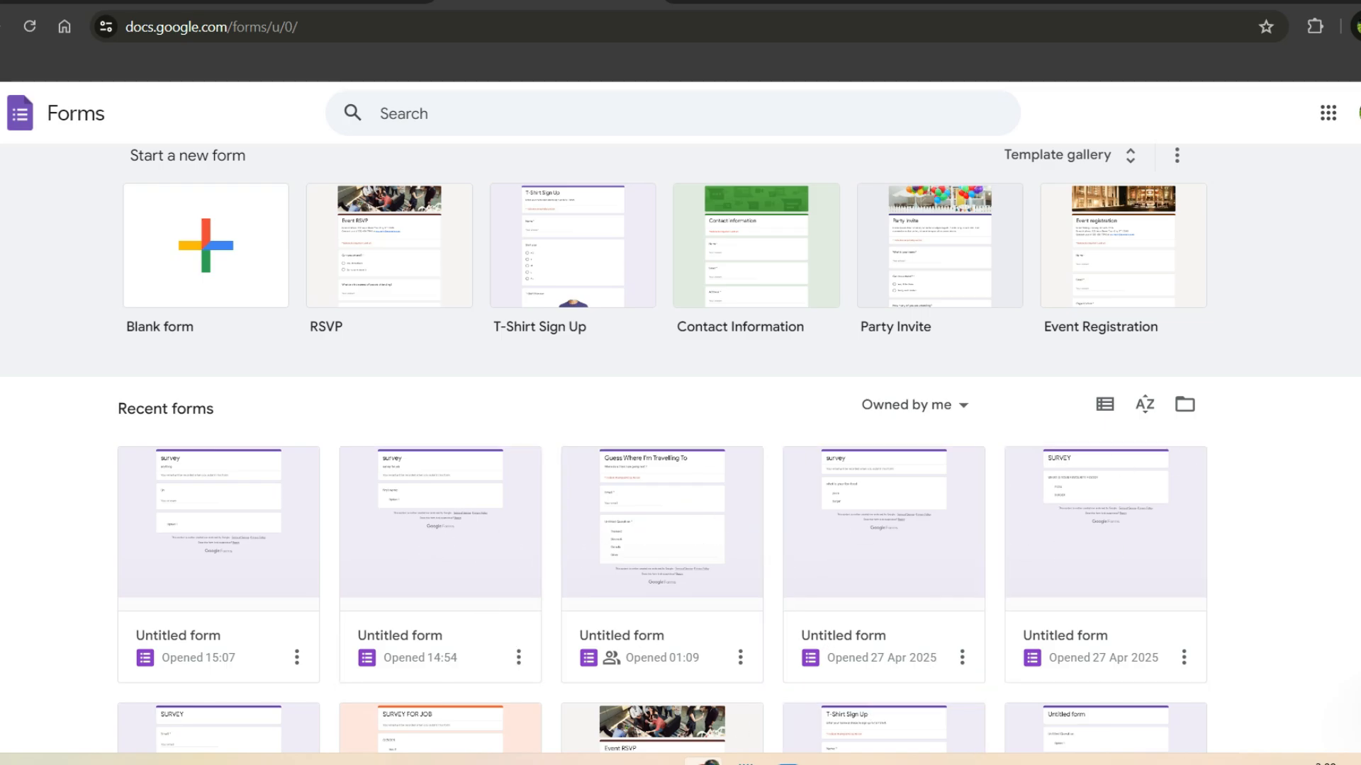
scroll(1054, 511, down, 3)
scroll(1055, 511, up, 2)
scroll(680, 426, up, 1)
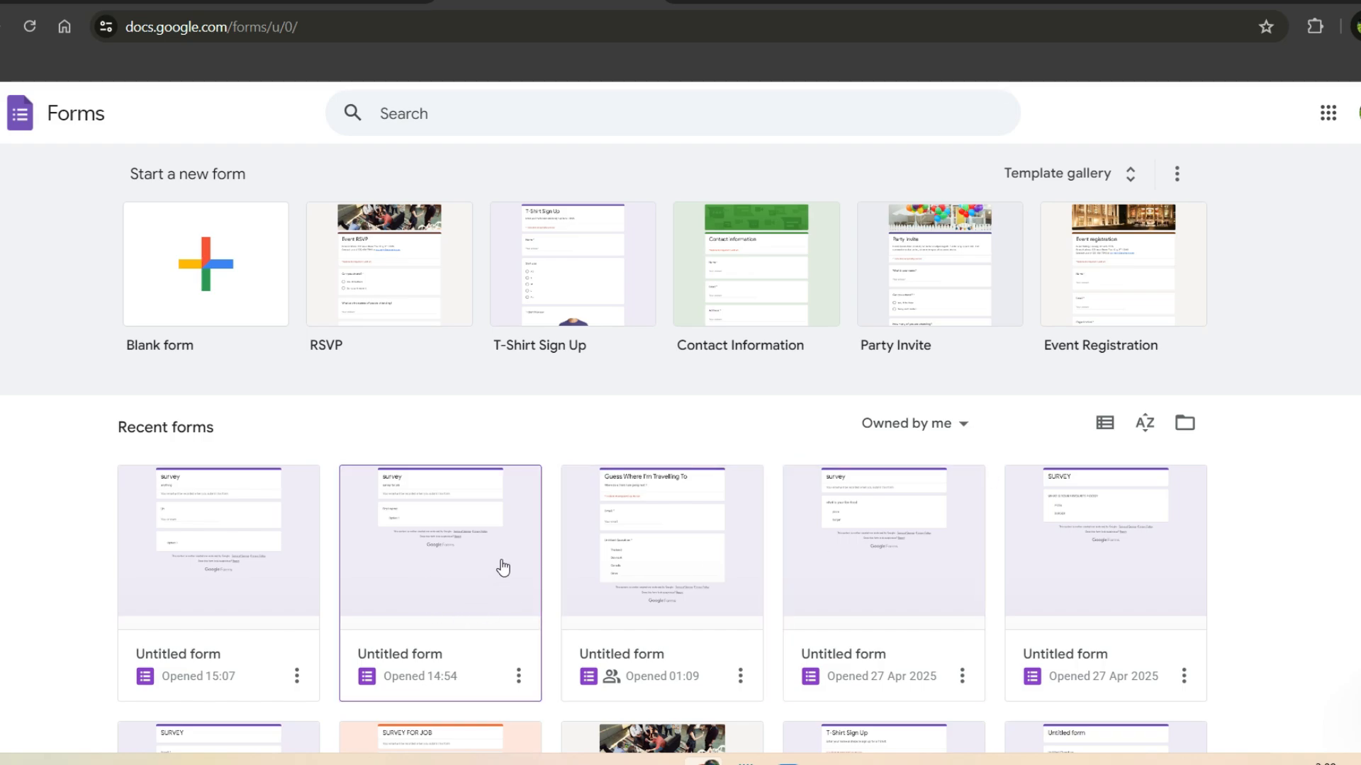
click(687, 602)
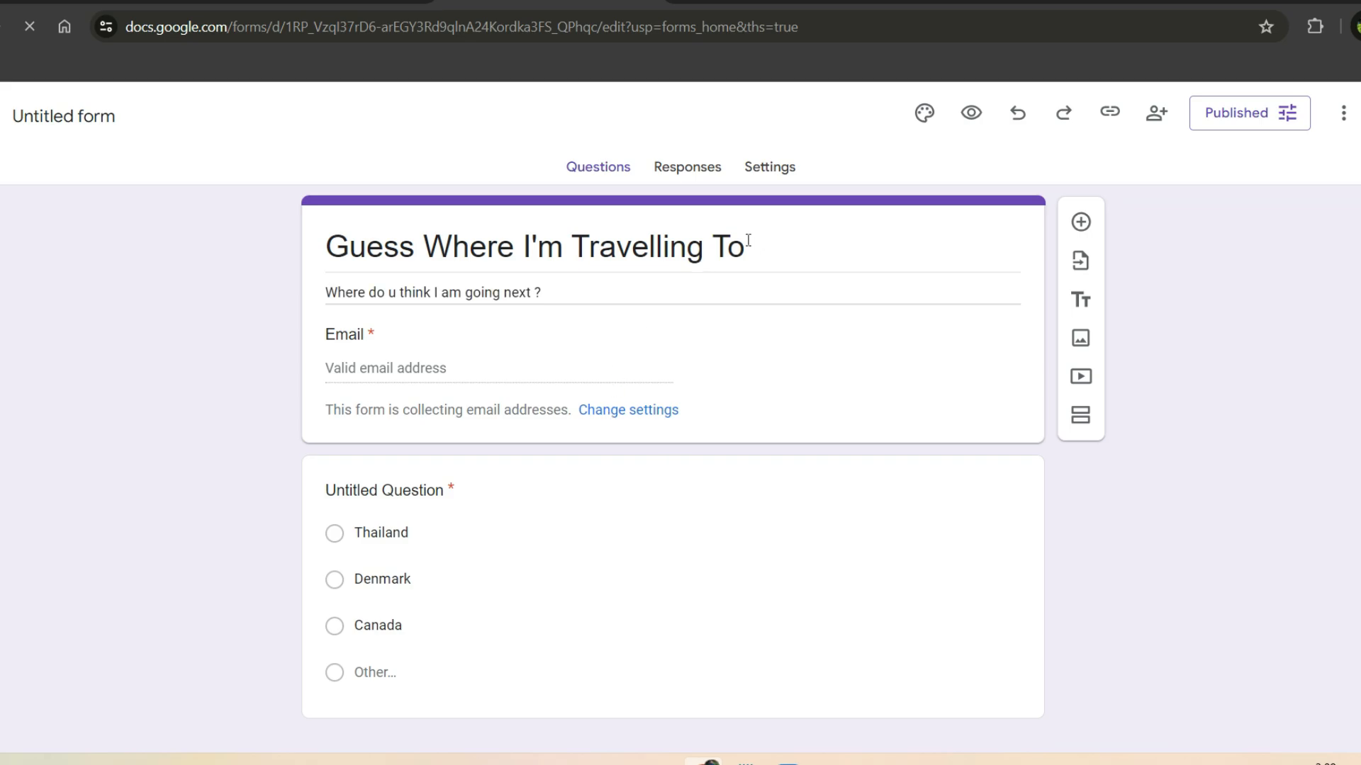
Step: Replace the form title with 'survey' and the description with 'a survey for job'
drag(744, 245, 252, 180)
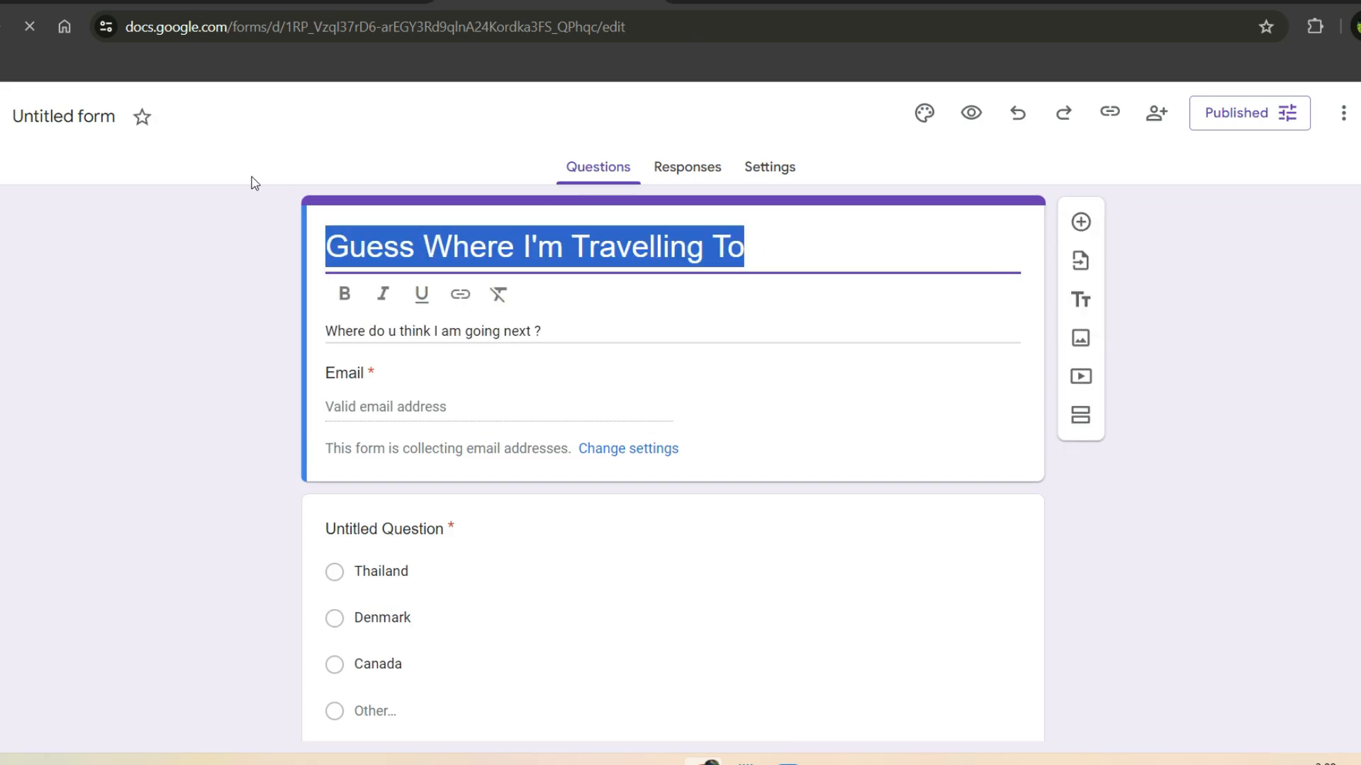
text(survey)
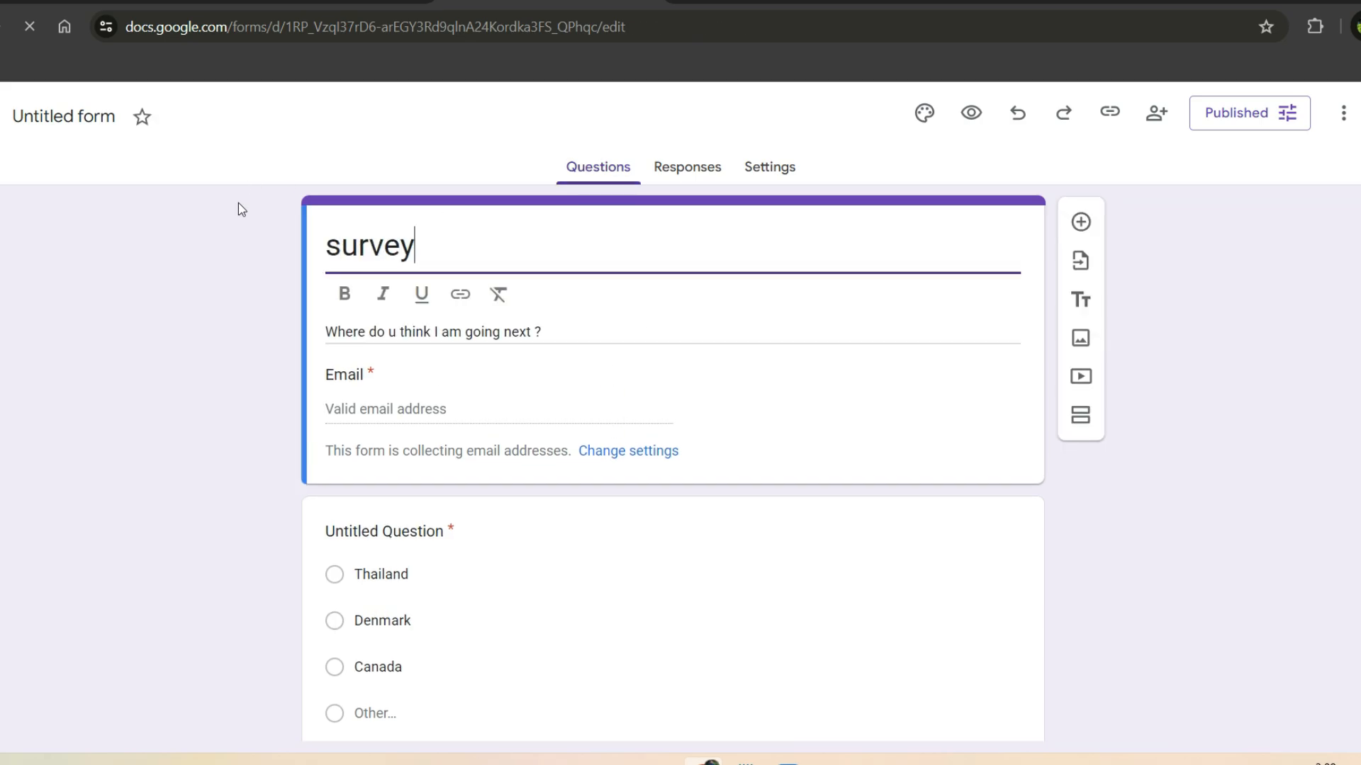
drag(559, 331, 321, 326)
text(a survey for job)
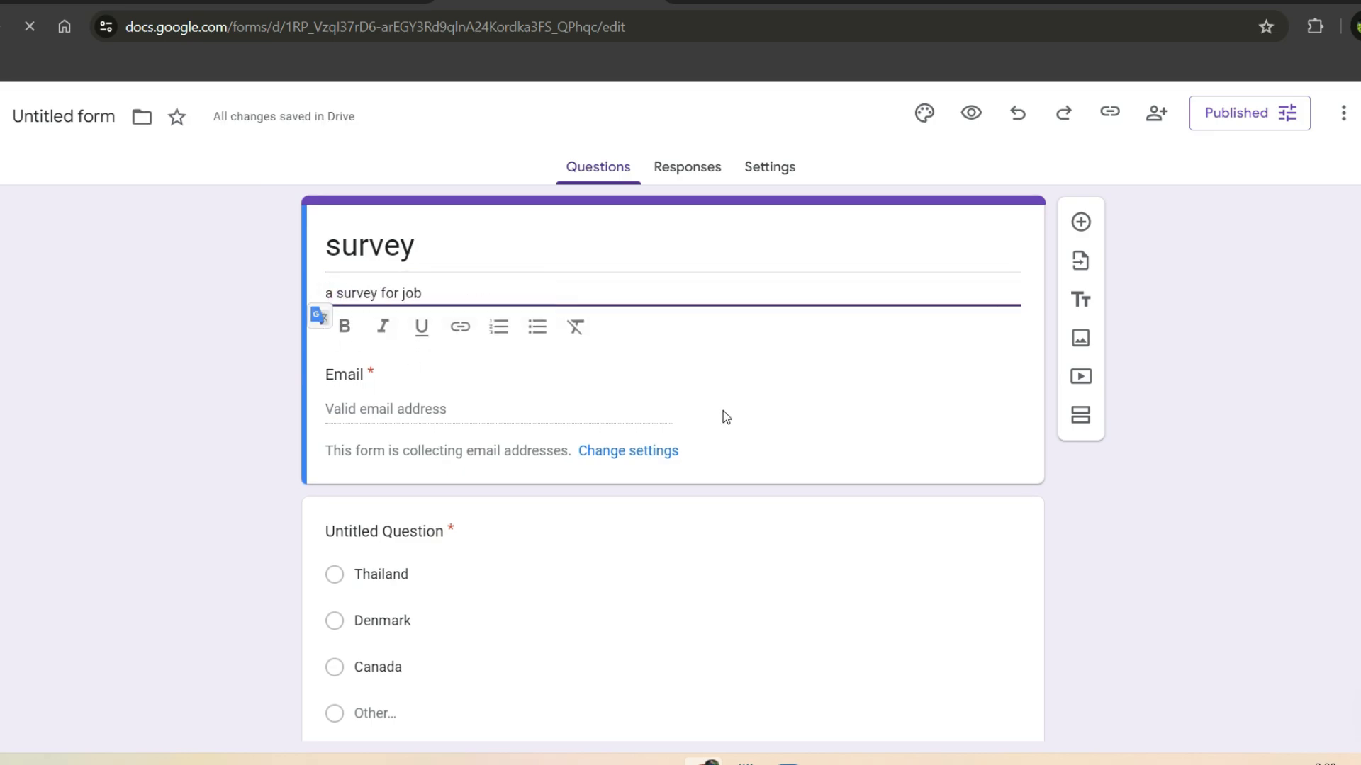
click(752, 418)
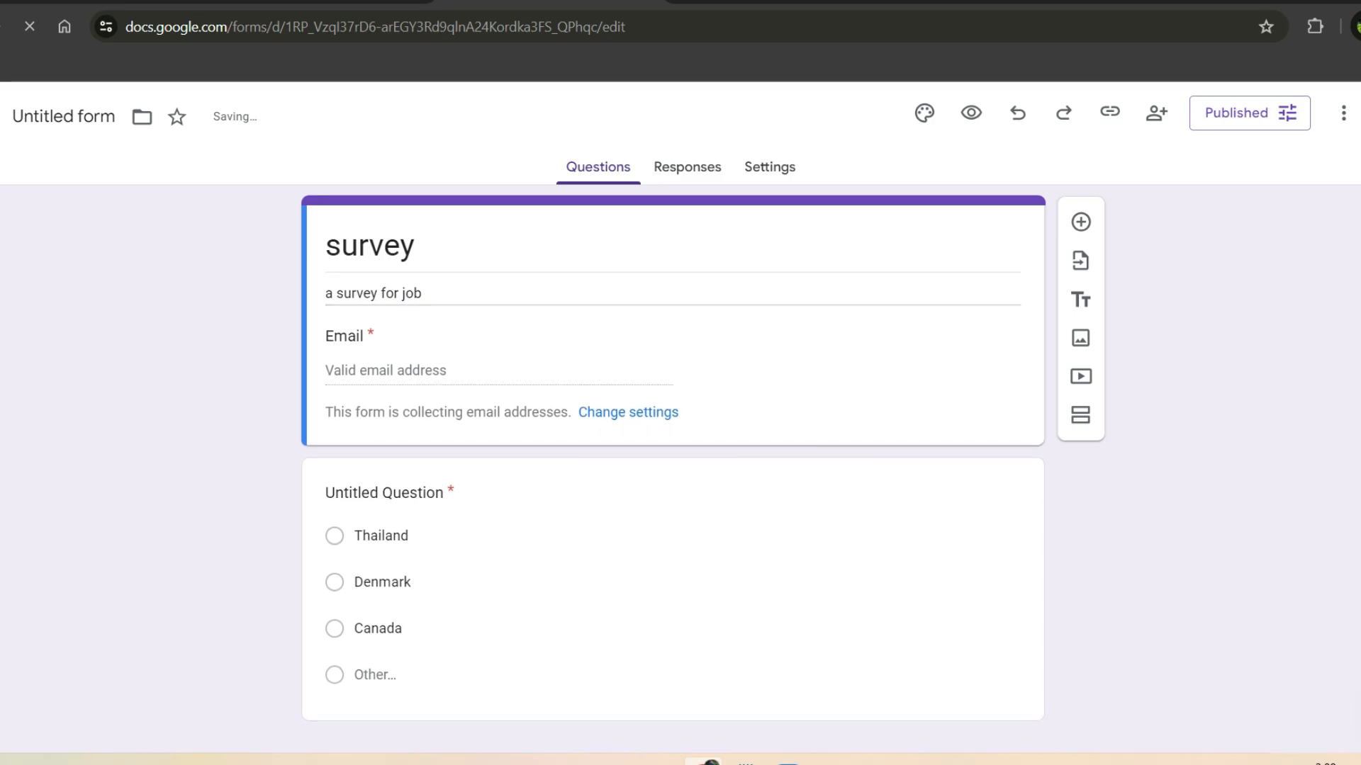
scroll(1006, 517, down, 1)
click(1037, 533)
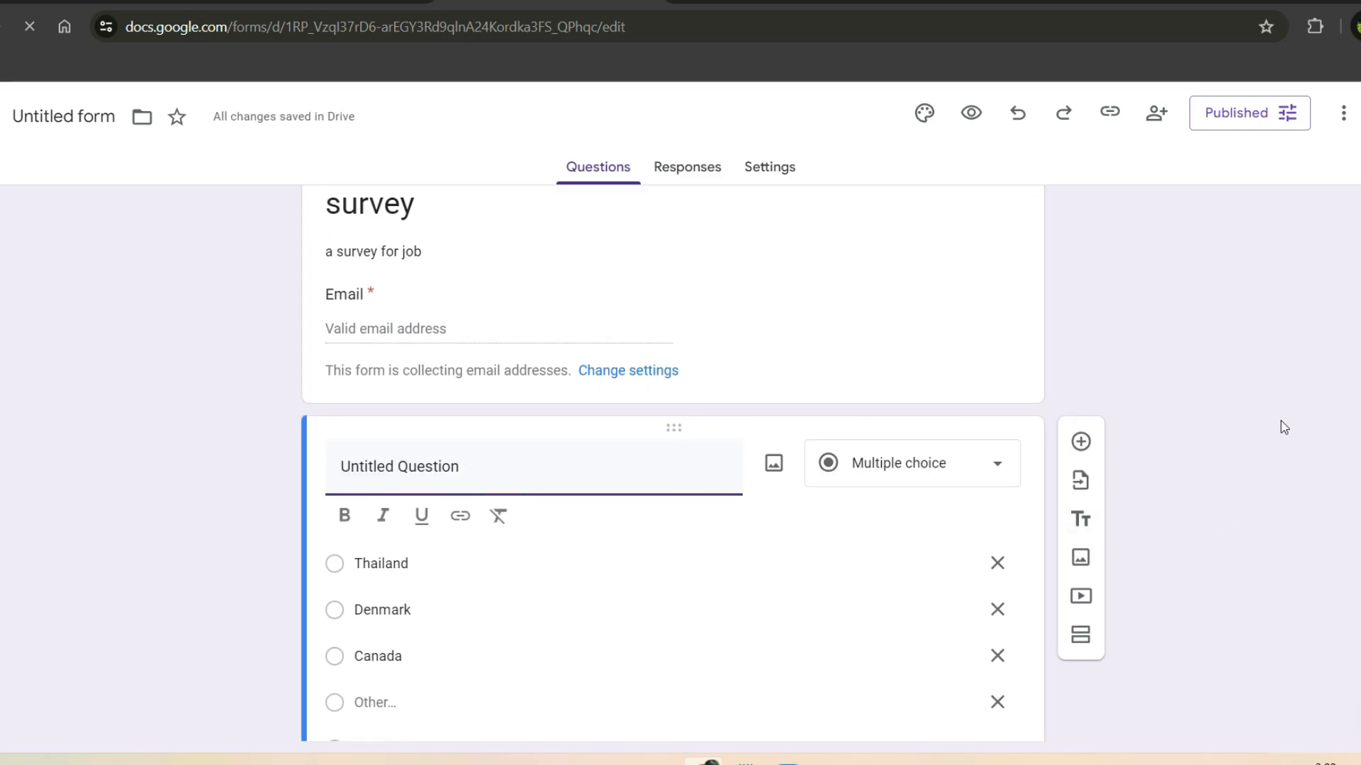
key(ctrl+a)
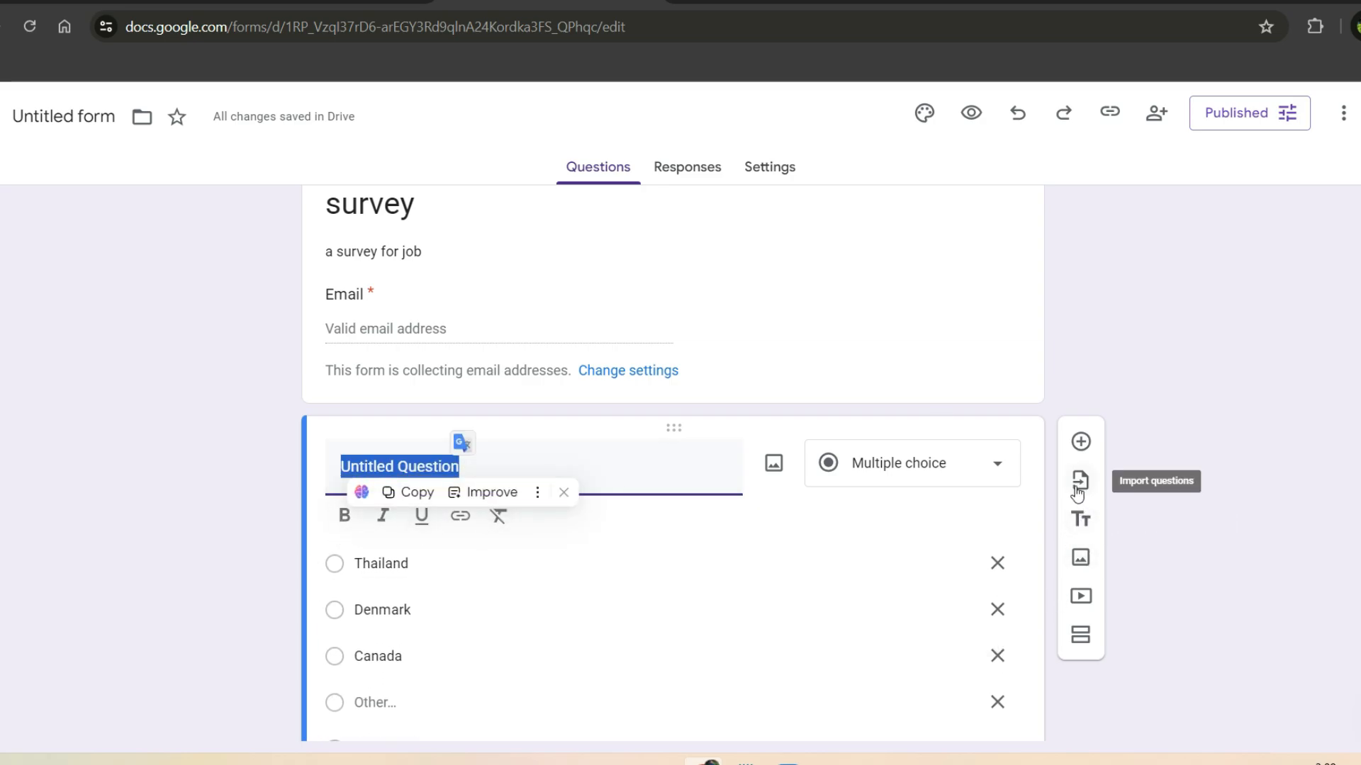
click(926, 119)
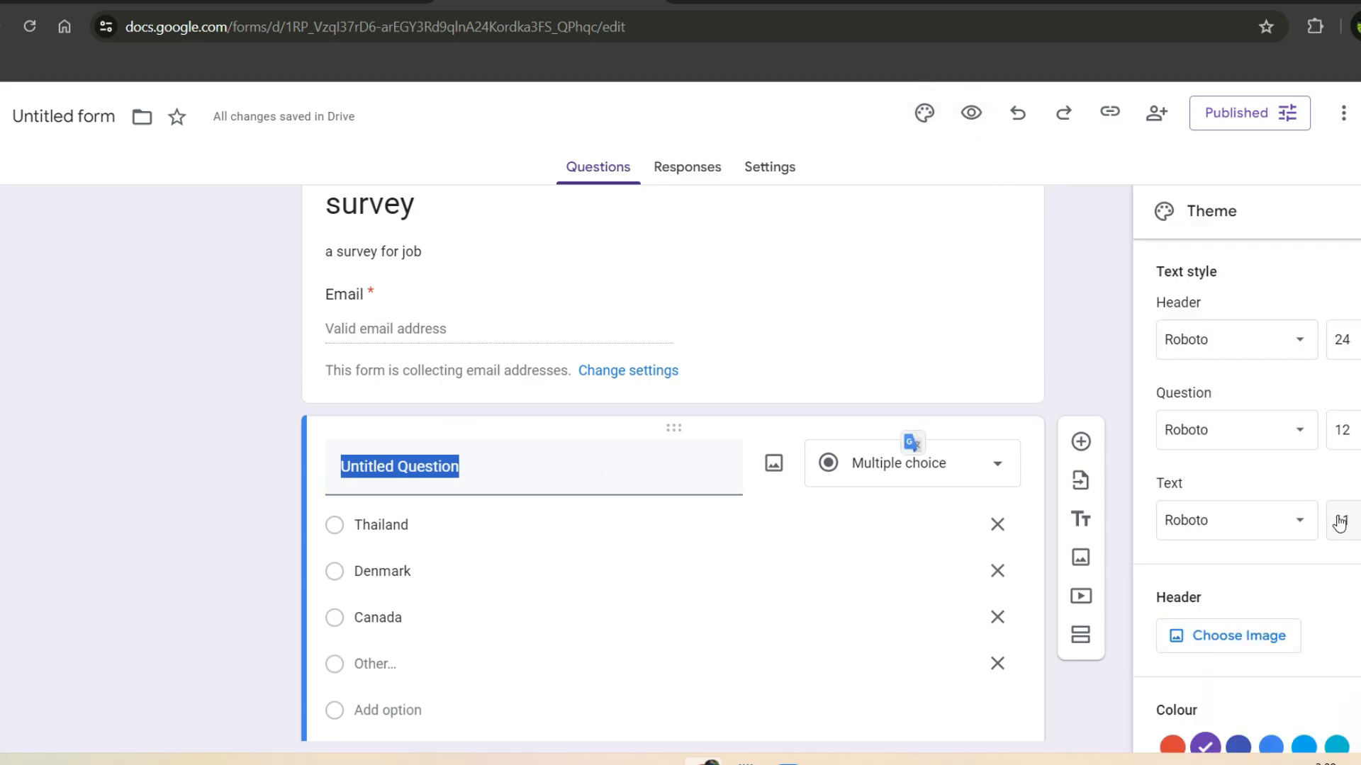
scroll(1237, 460, down, 2)
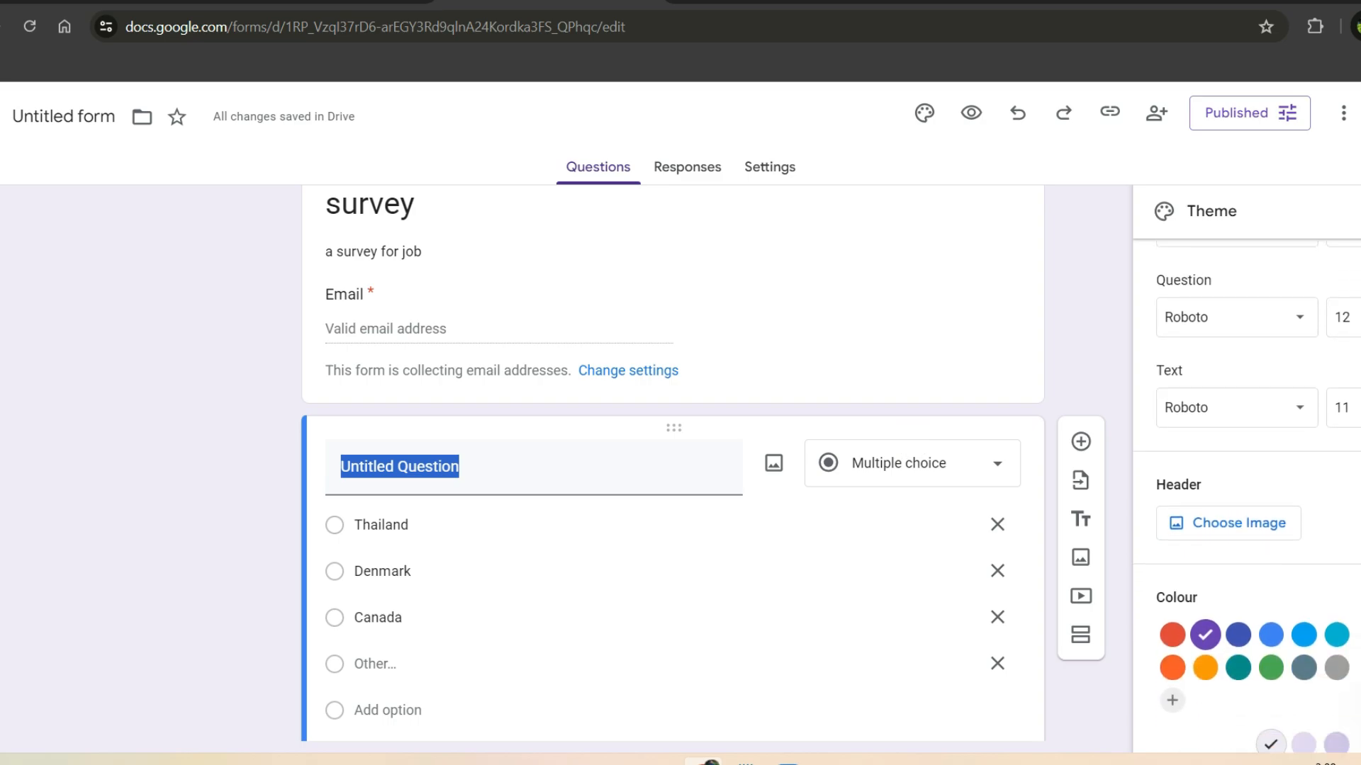
scroll(1236, 461, up, 2)
scroll(1237, 460, down, 2)
scroll(1165, 390, up, 1)
scroll(1166, 390, down, 2)
scroll(1165, 389, up, 3)
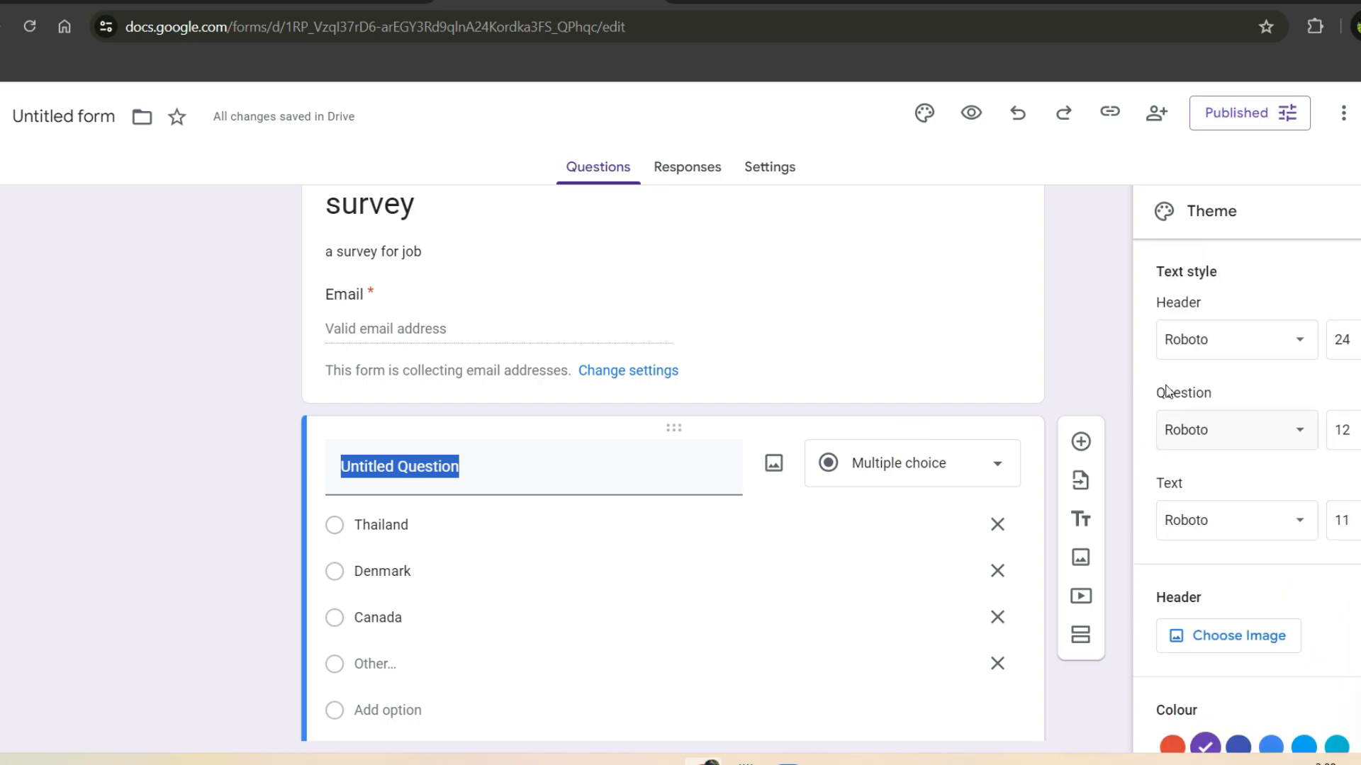
click(1100, 325)
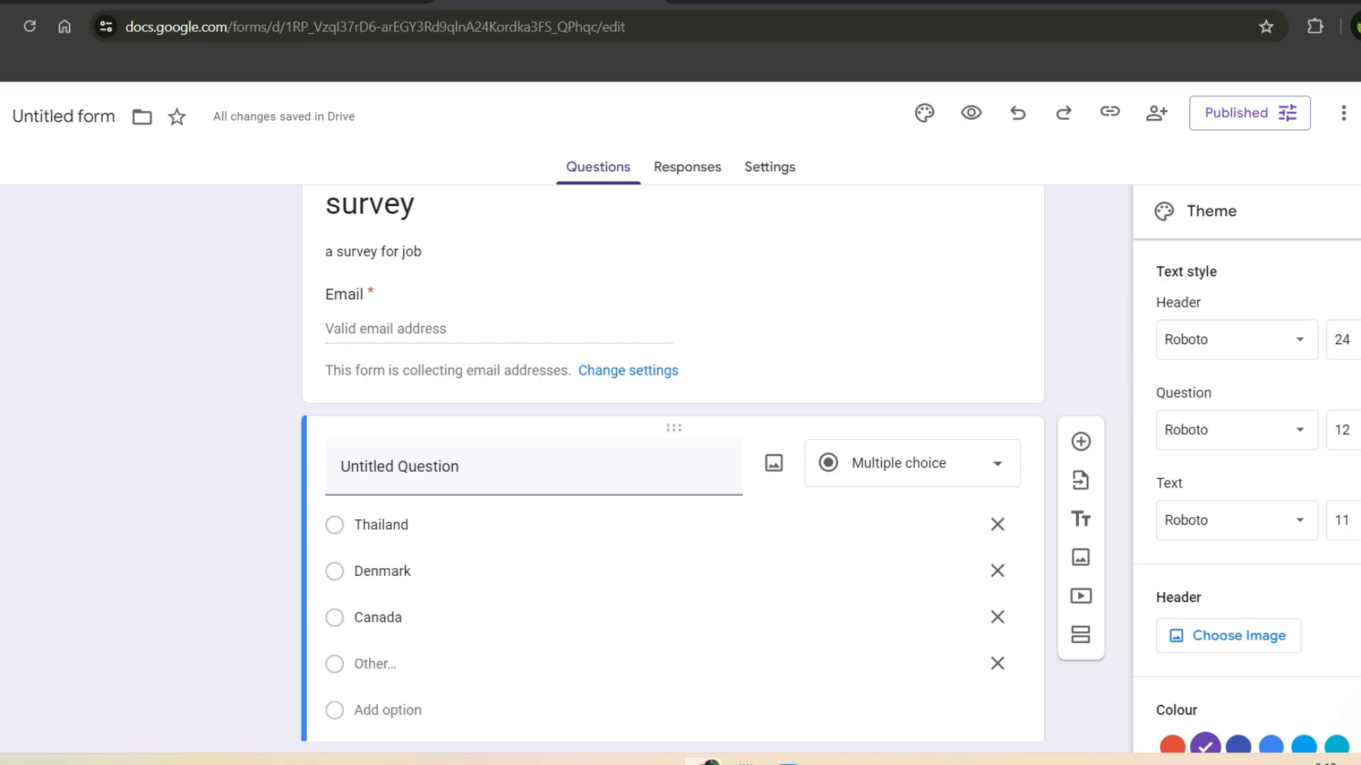
key(Escape)
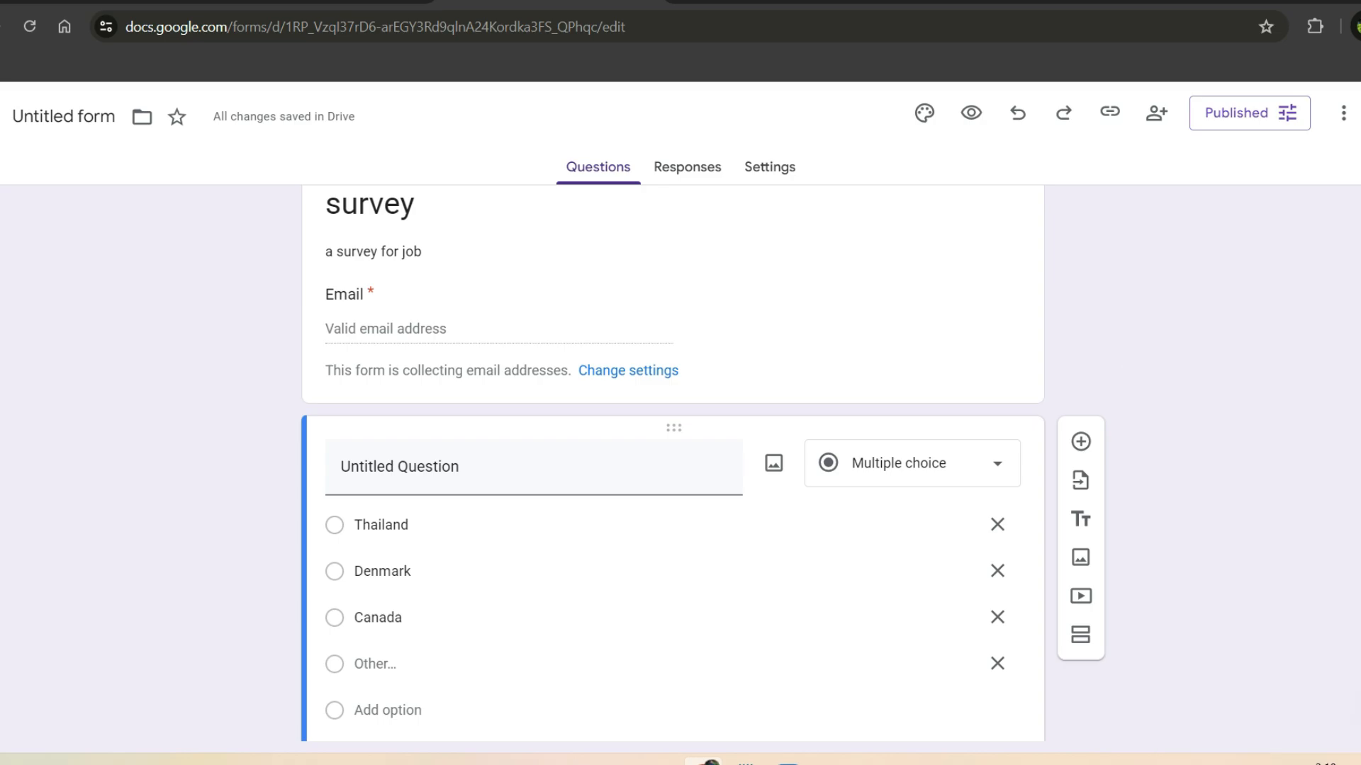
scroll(673, 454, up, 1)
click(952, 329)
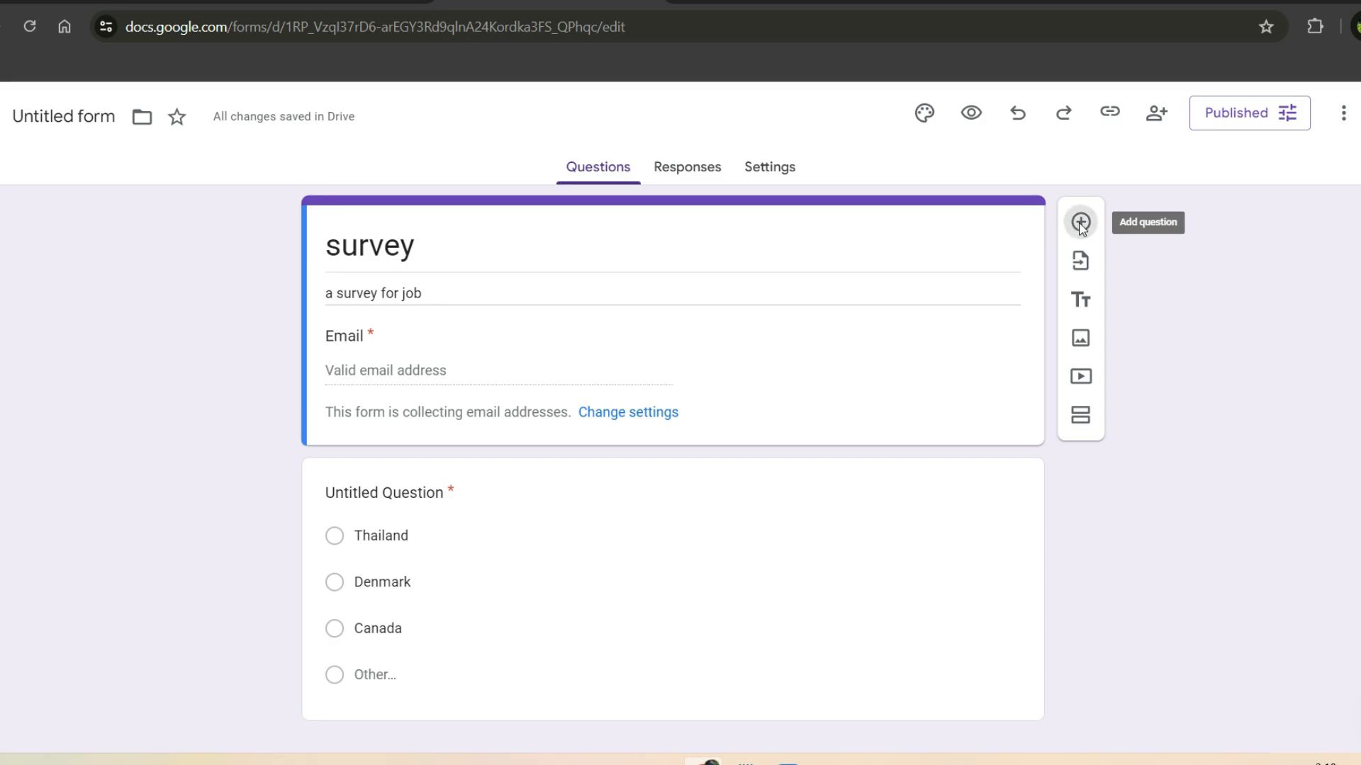
Step: Add a required Short answer question titled 'first name', then start another question below it
click(1080, 224)
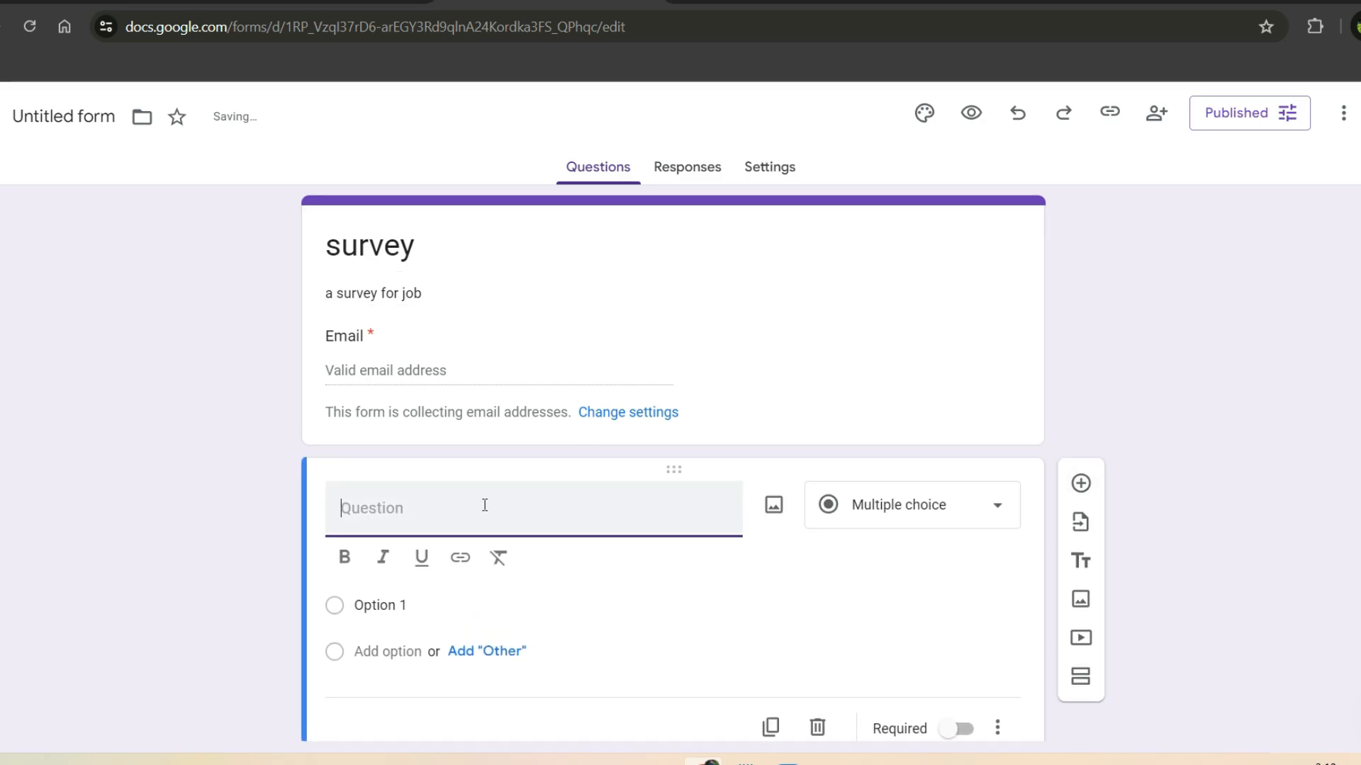
text(first name)
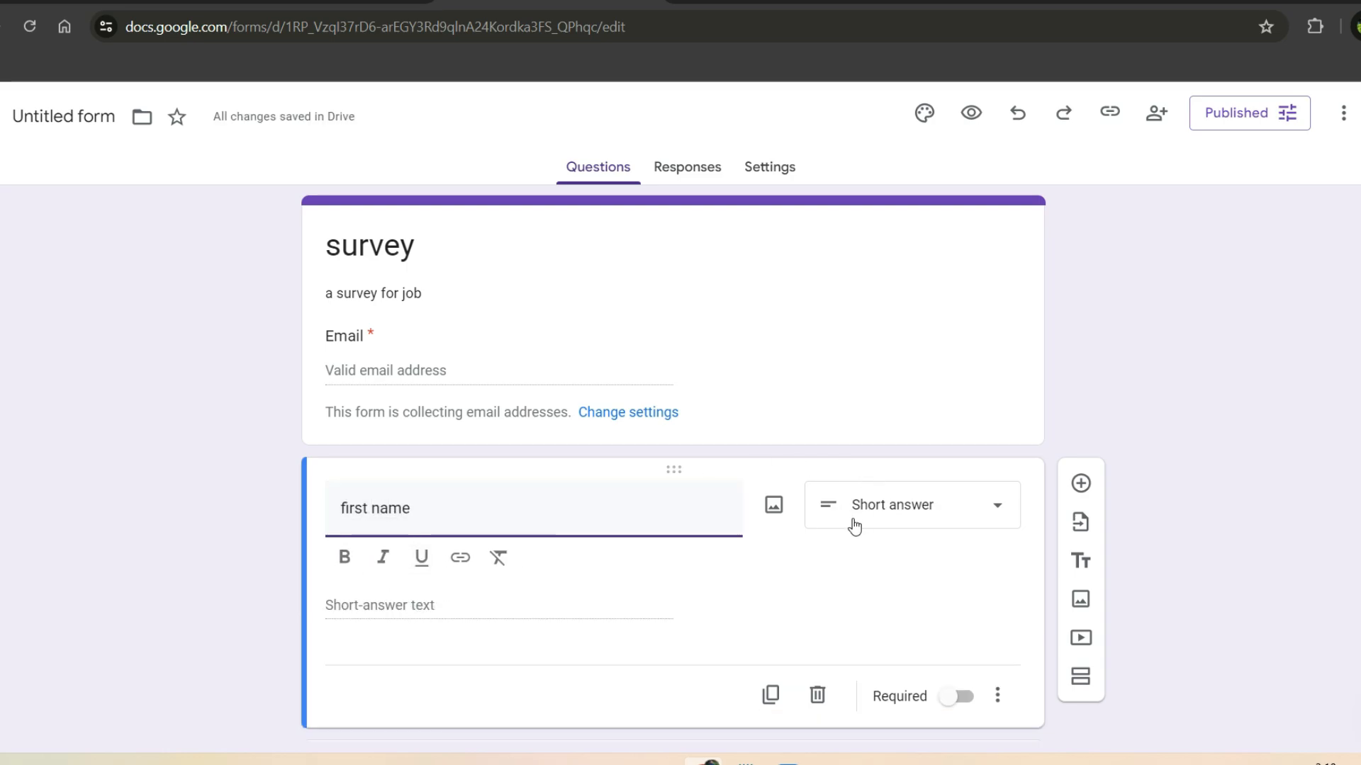
click(894, 517)
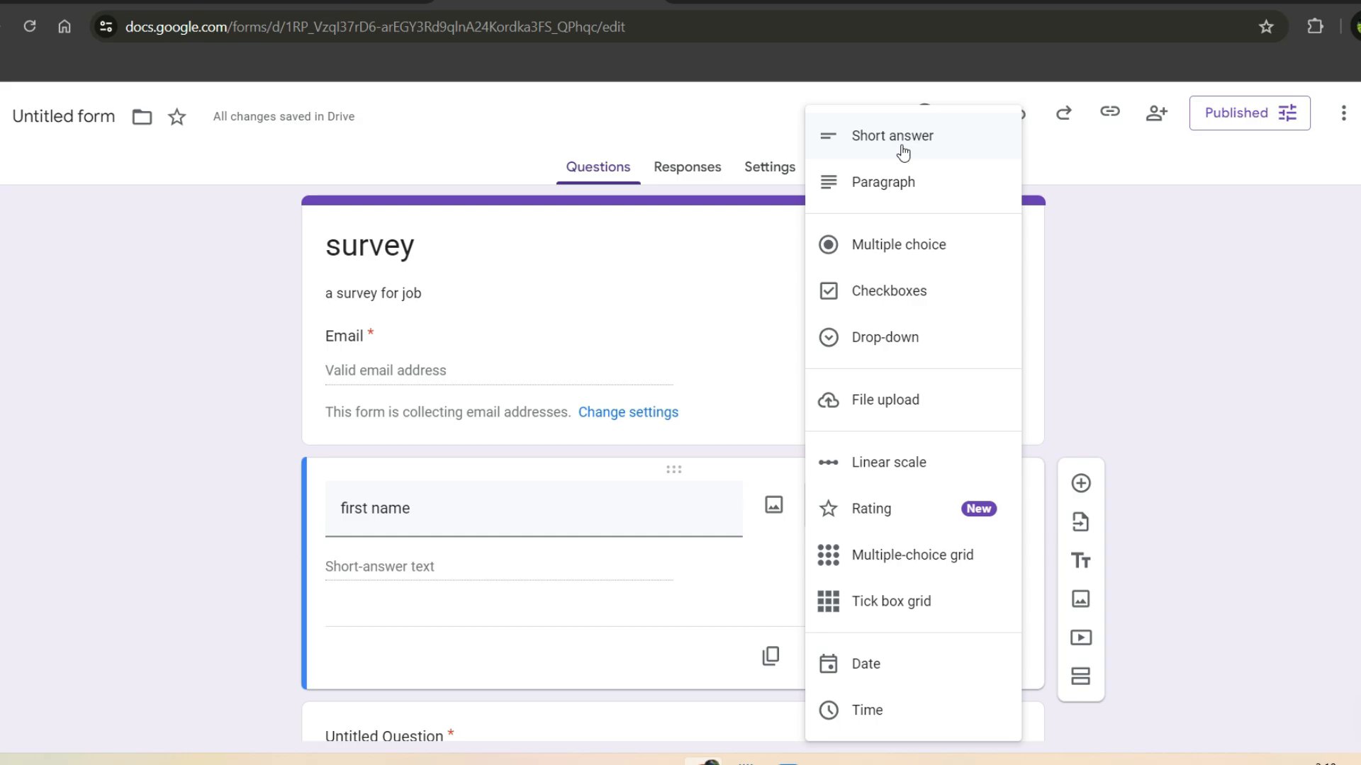
click(729, 312)
click(792, 565)
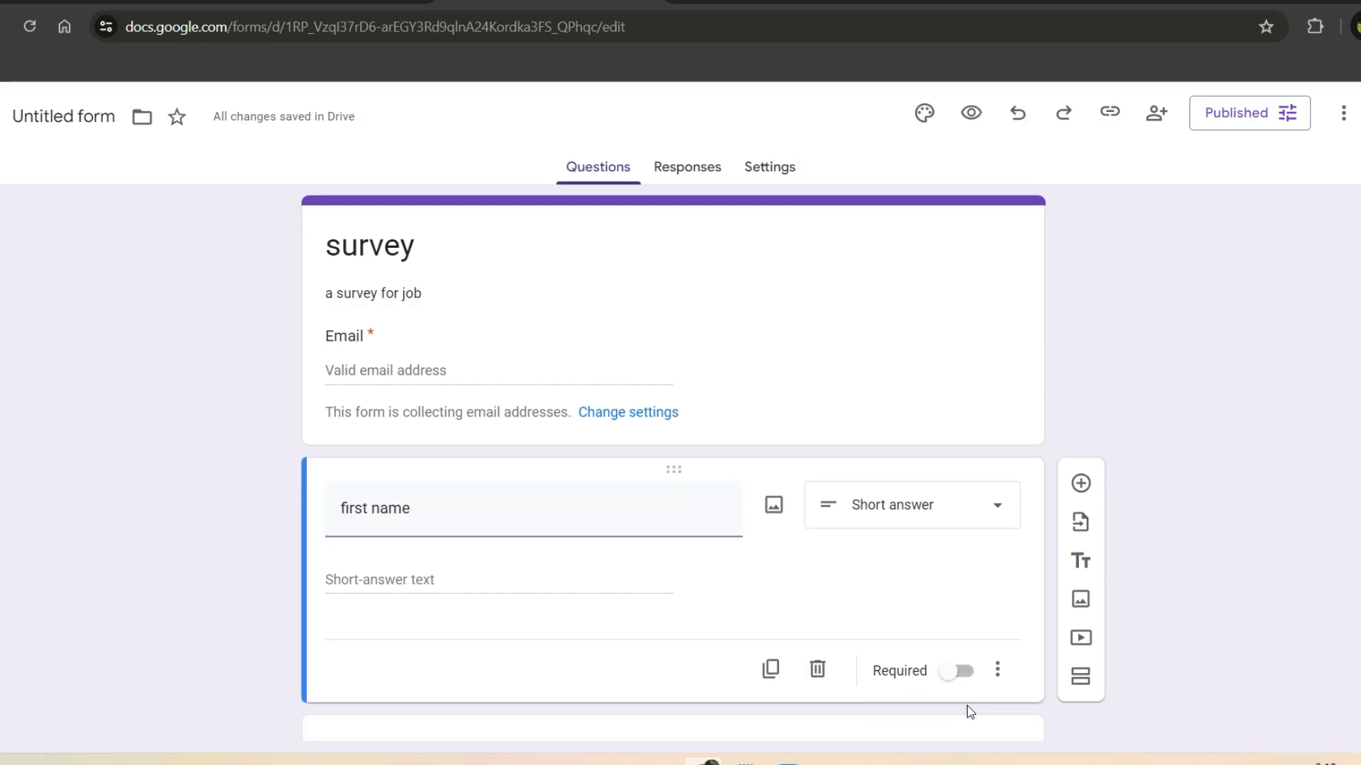
click(965, 660)
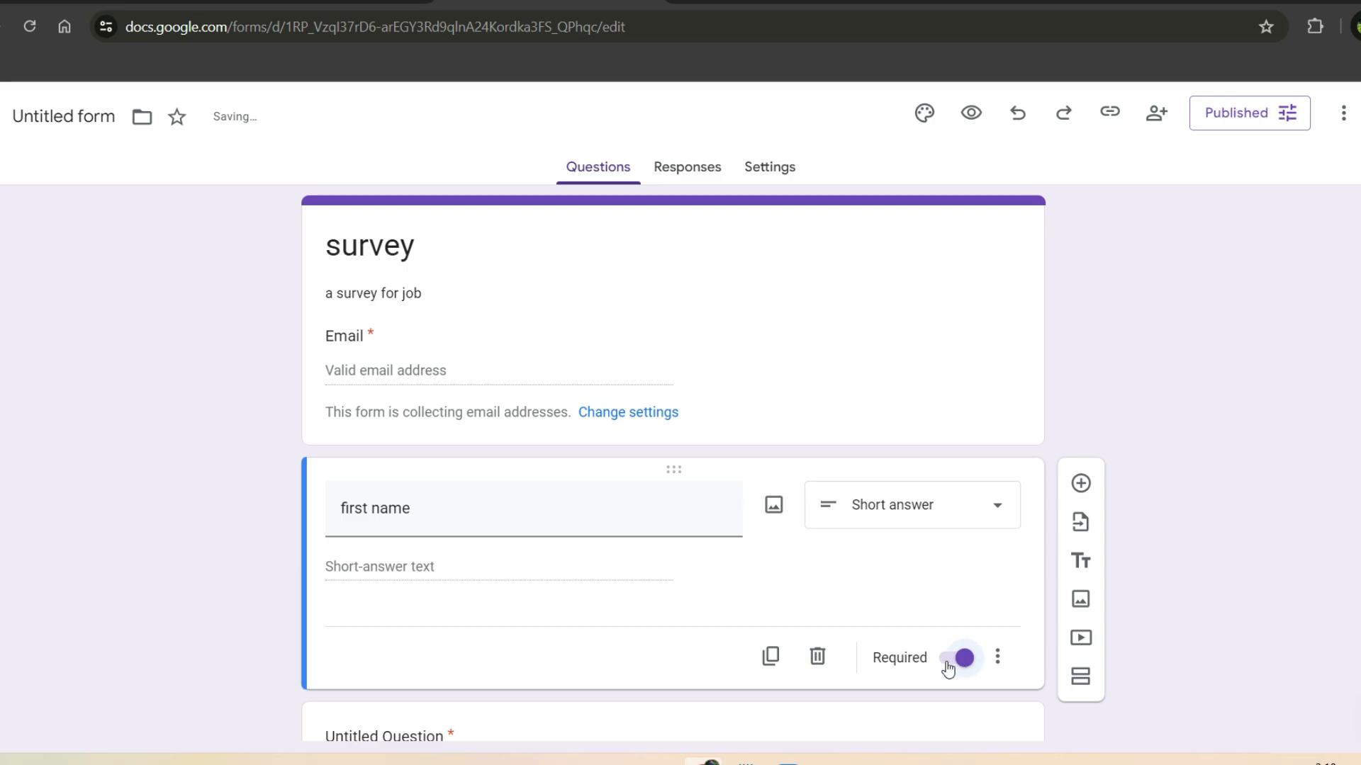
click(1081, 483)
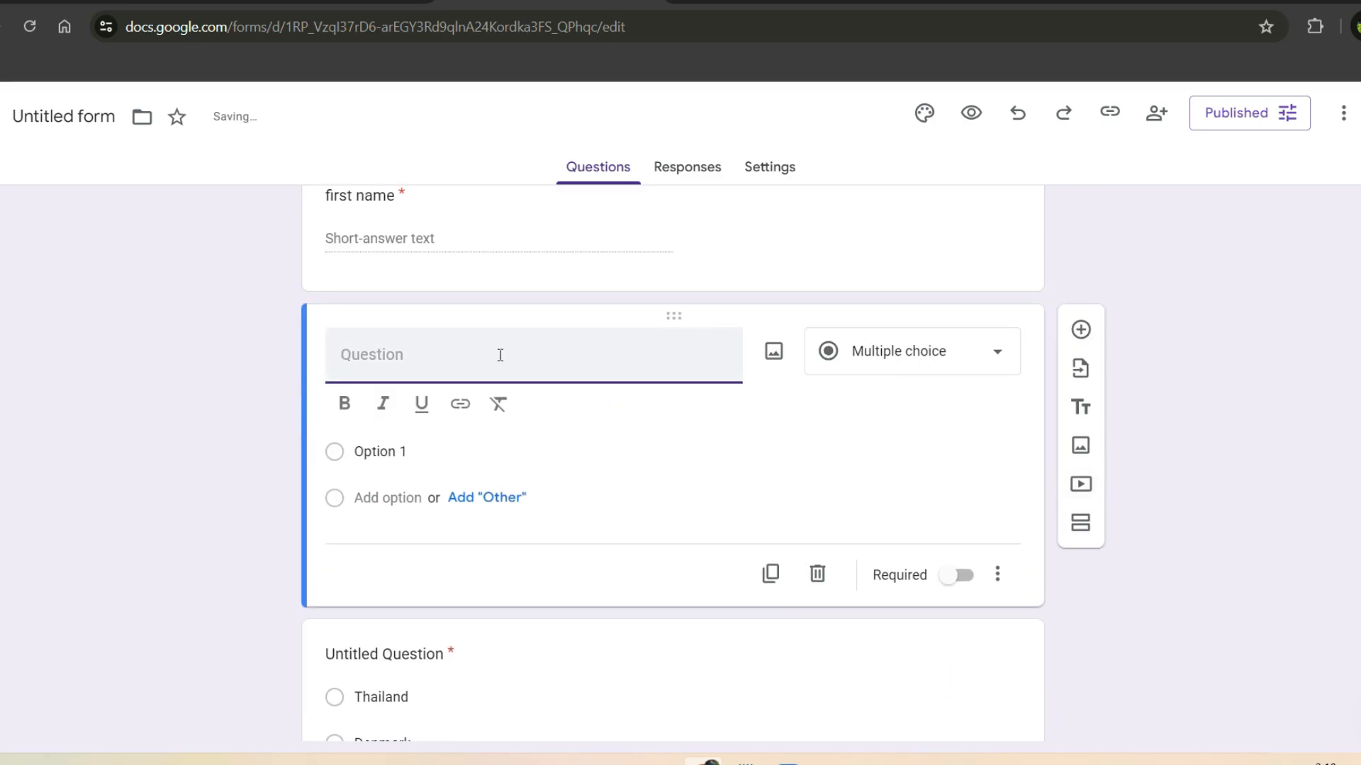
Step: Write an optional multiple-choice contact-method question with options 'email' and 'phone call', then add another question
text(which method wou)
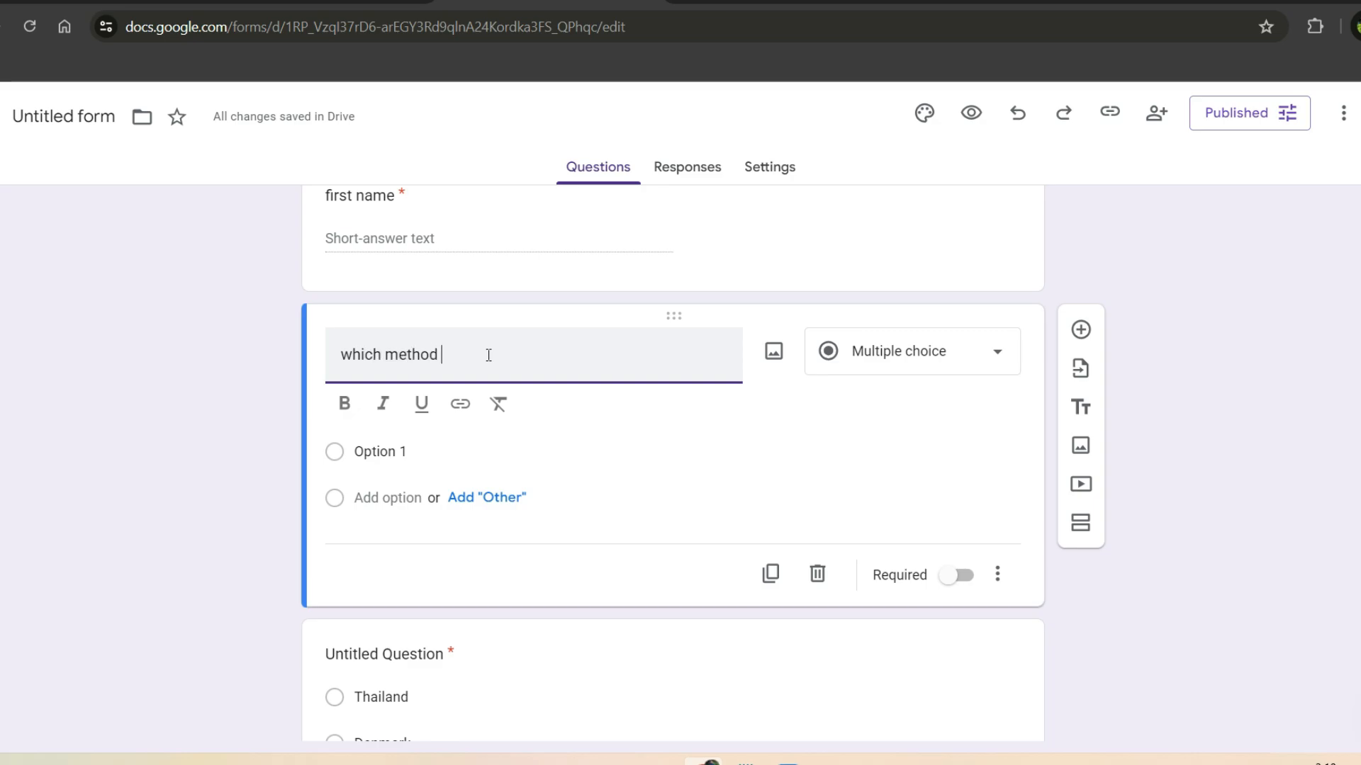
click(895, 351)
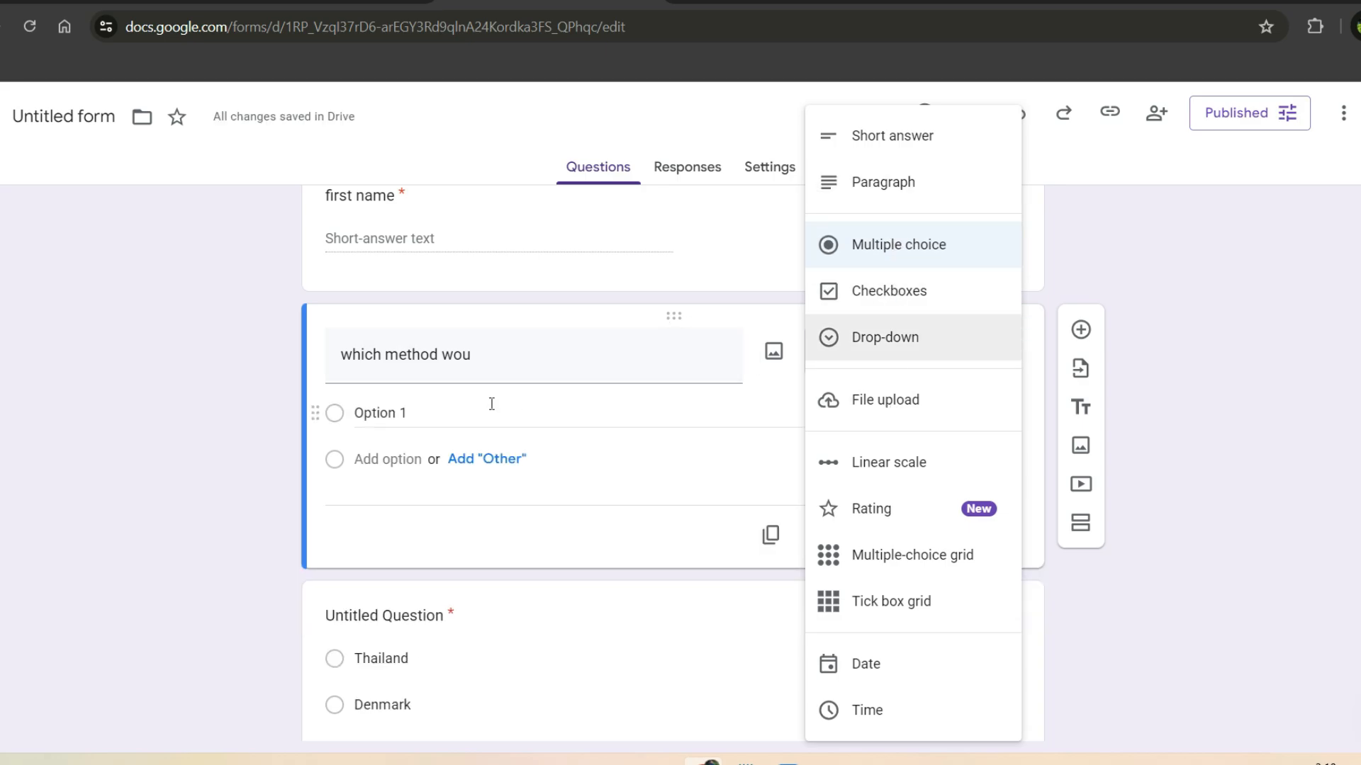
click(456, 407)
text(email)
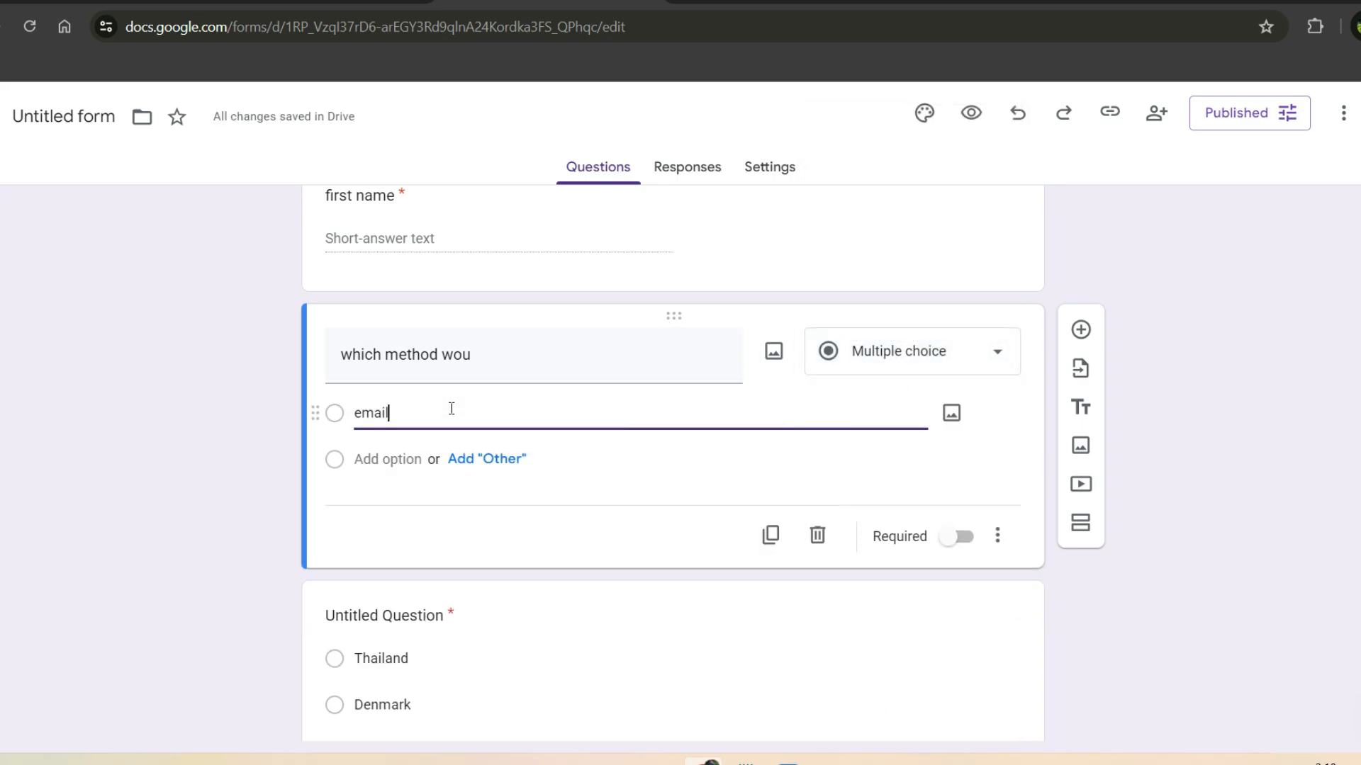
click(395, 459)
click(395, 474)
text(phone call)
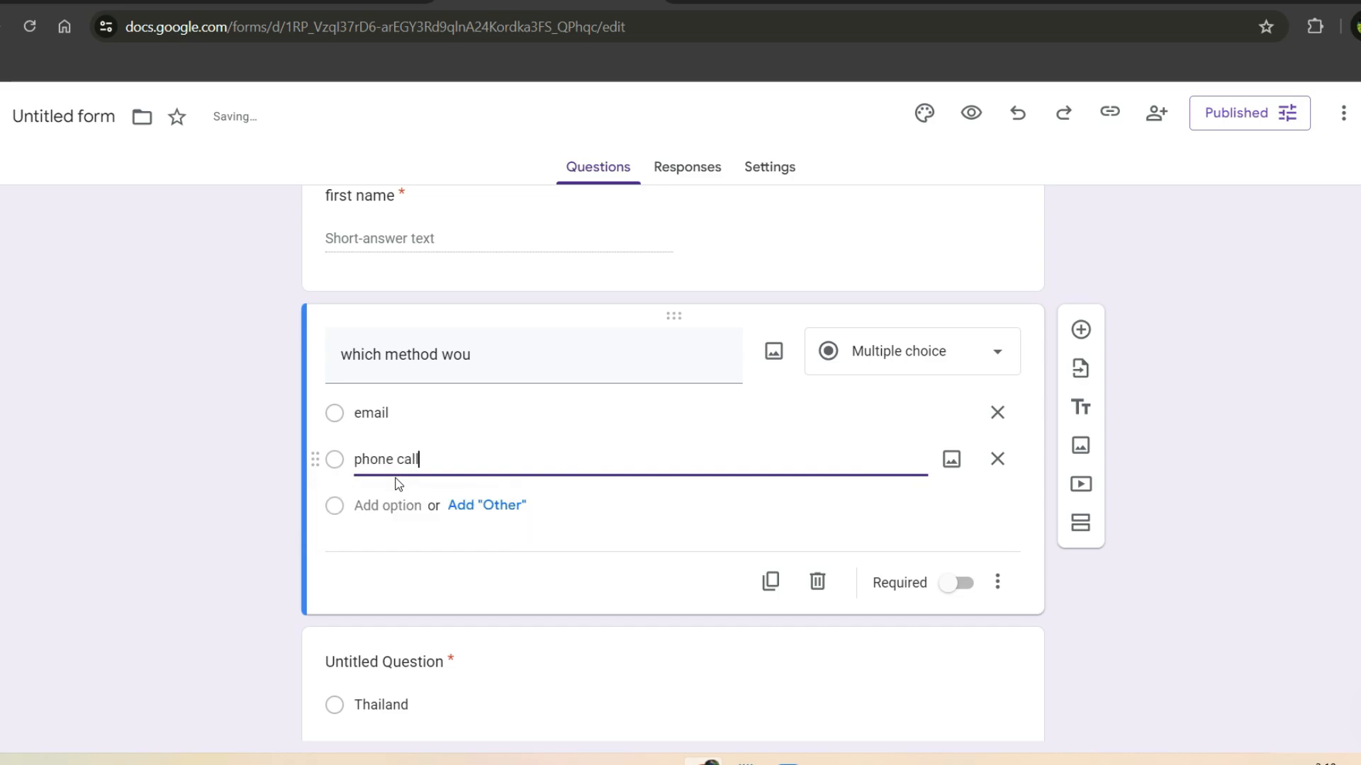
click(966, 584)
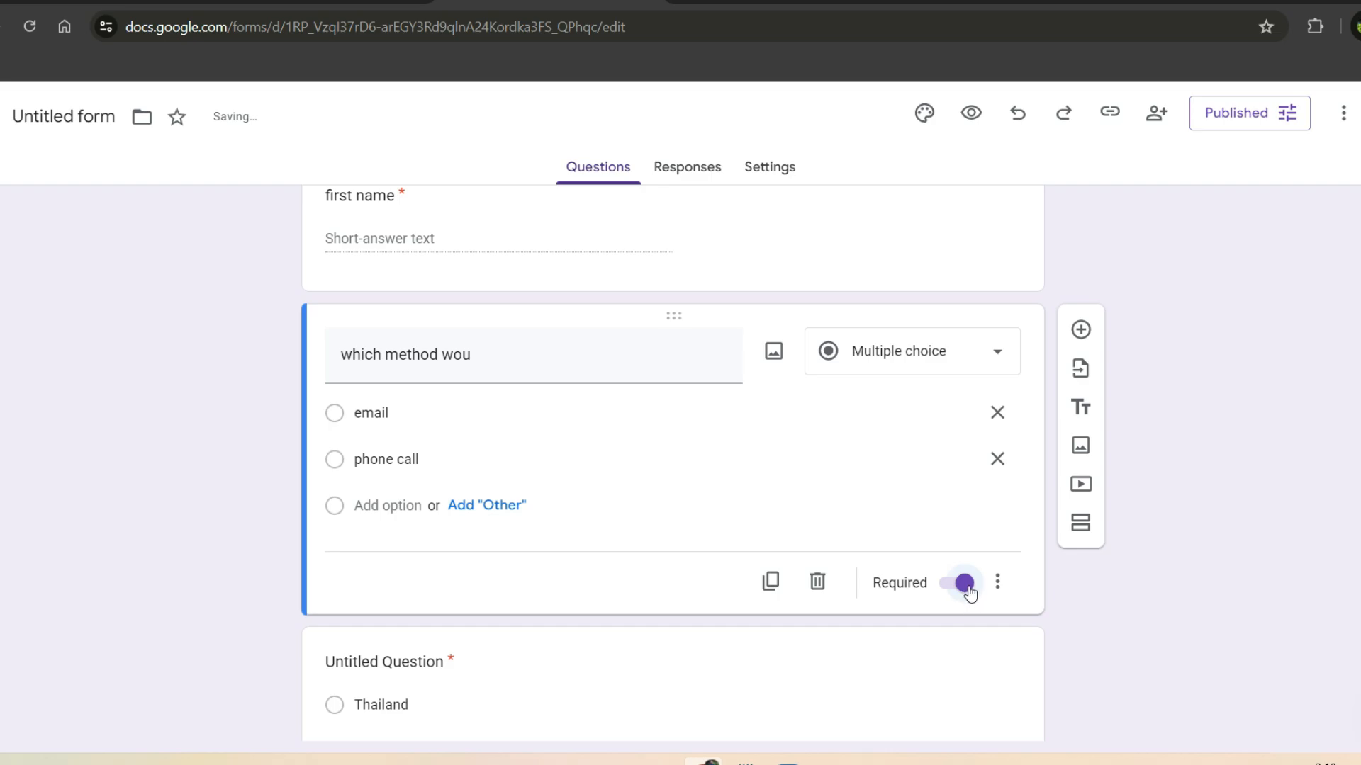
click(952, 590)
click(1080, 330)
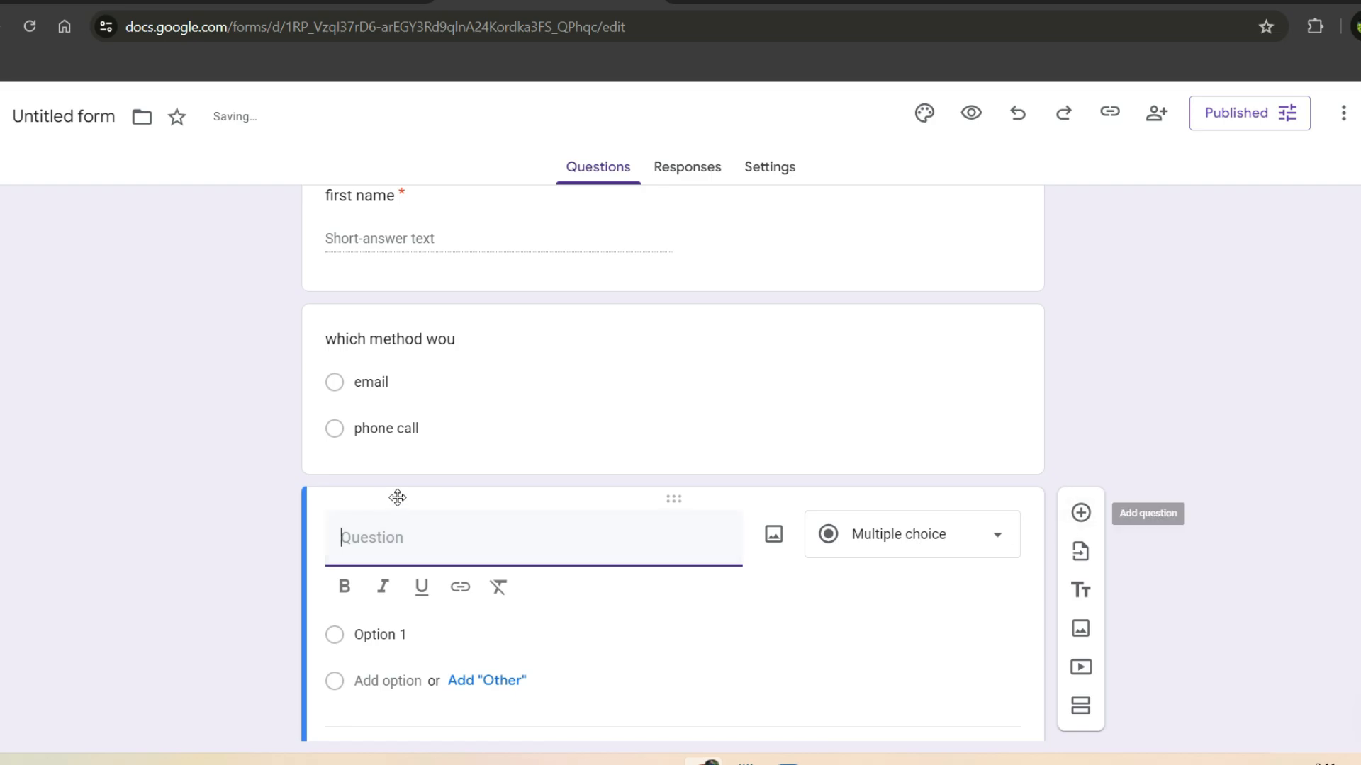
Step: Title the new question 'your recent expereince' and set its type to Paragraph
text(your recent expe)
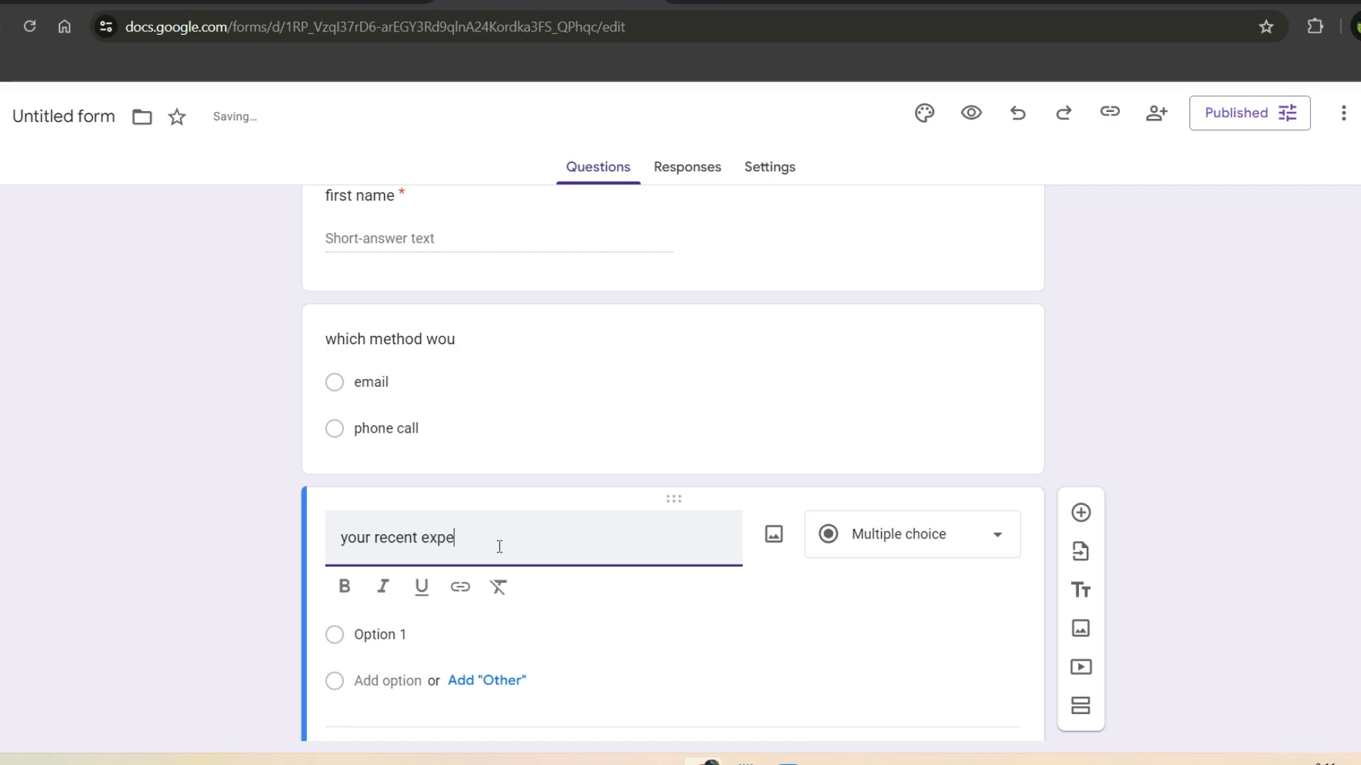
text(reince)
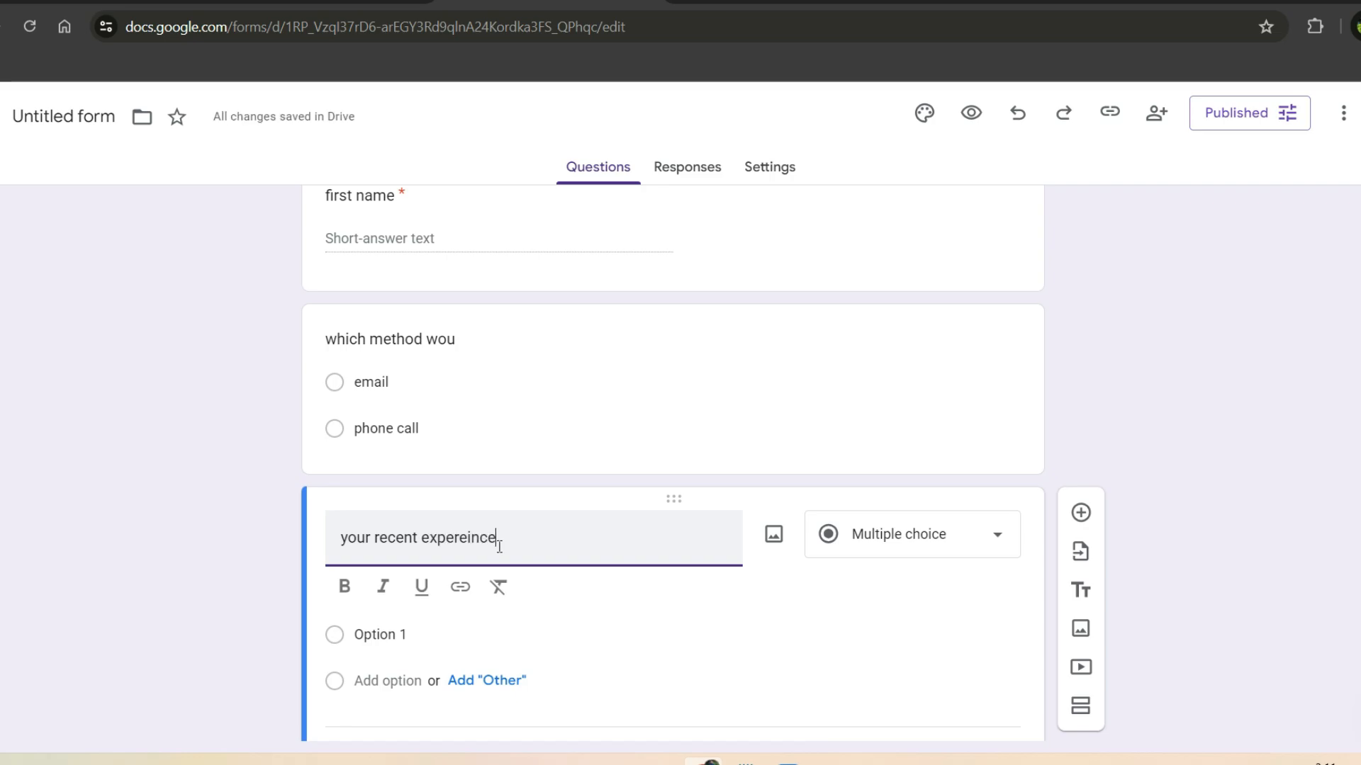
click(926, 550)
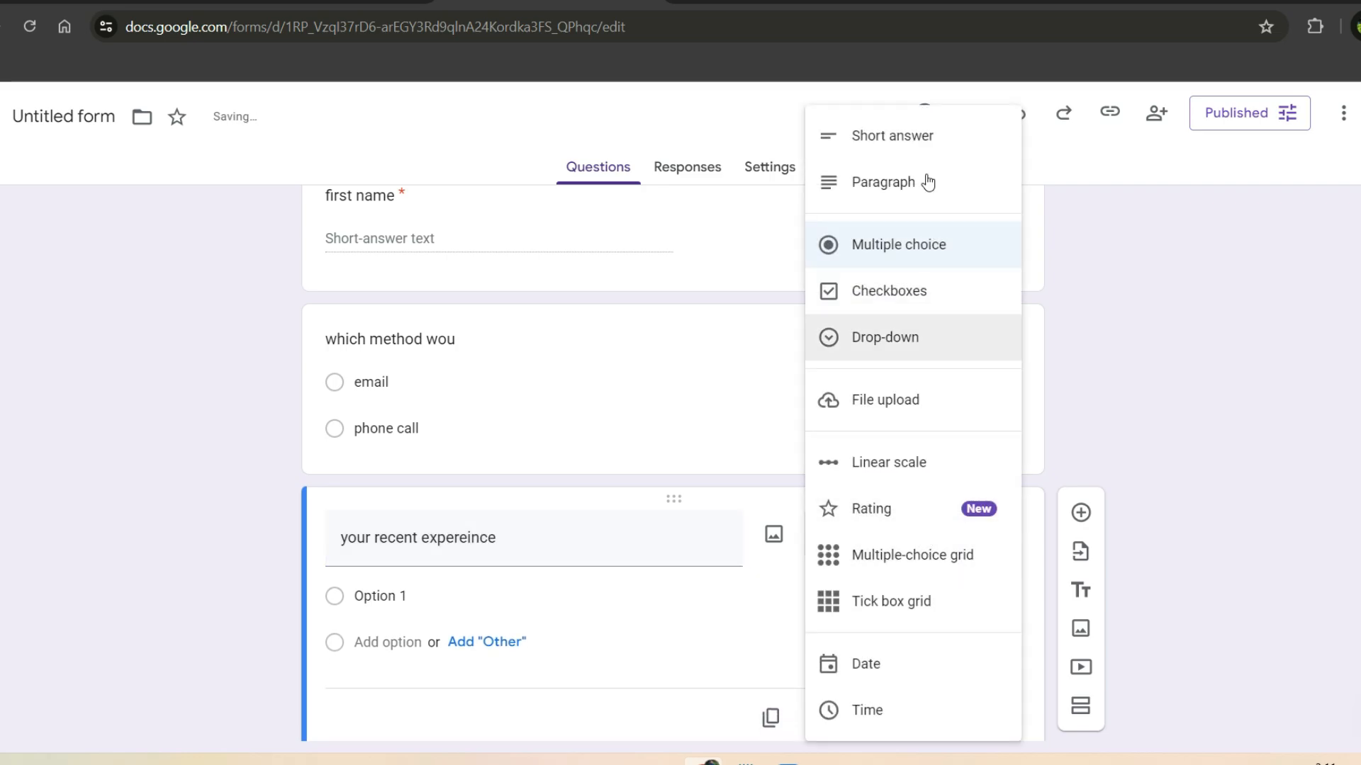
click(883, 182)
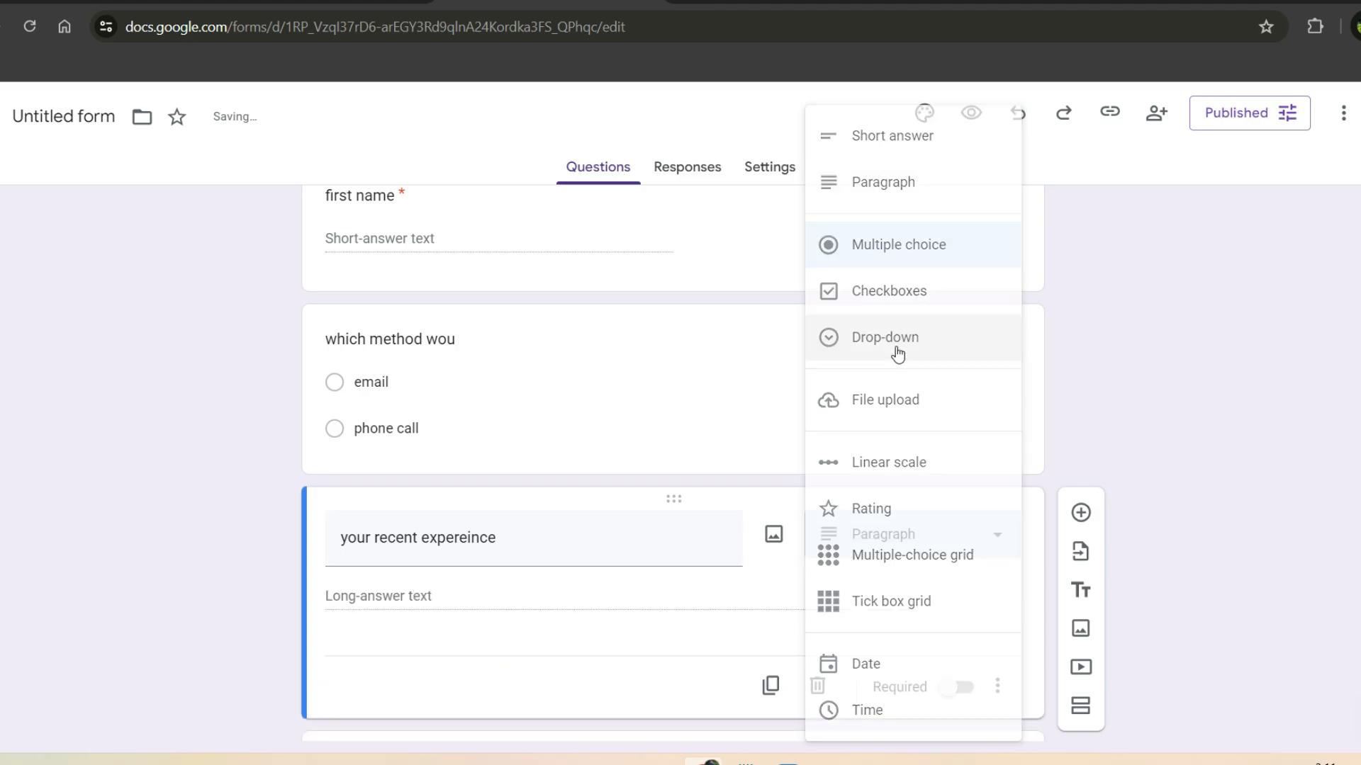
scroll(883, 644, down, 3)
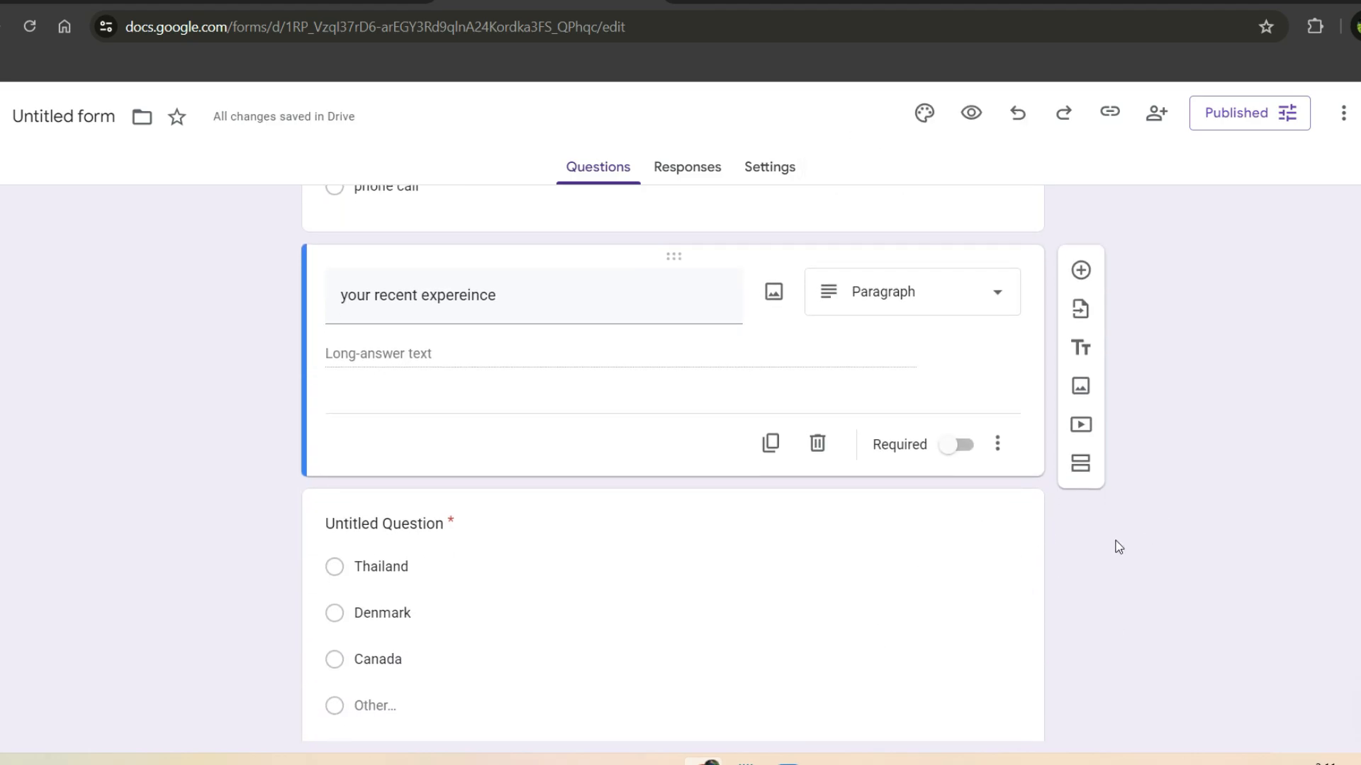
click(992, 529)
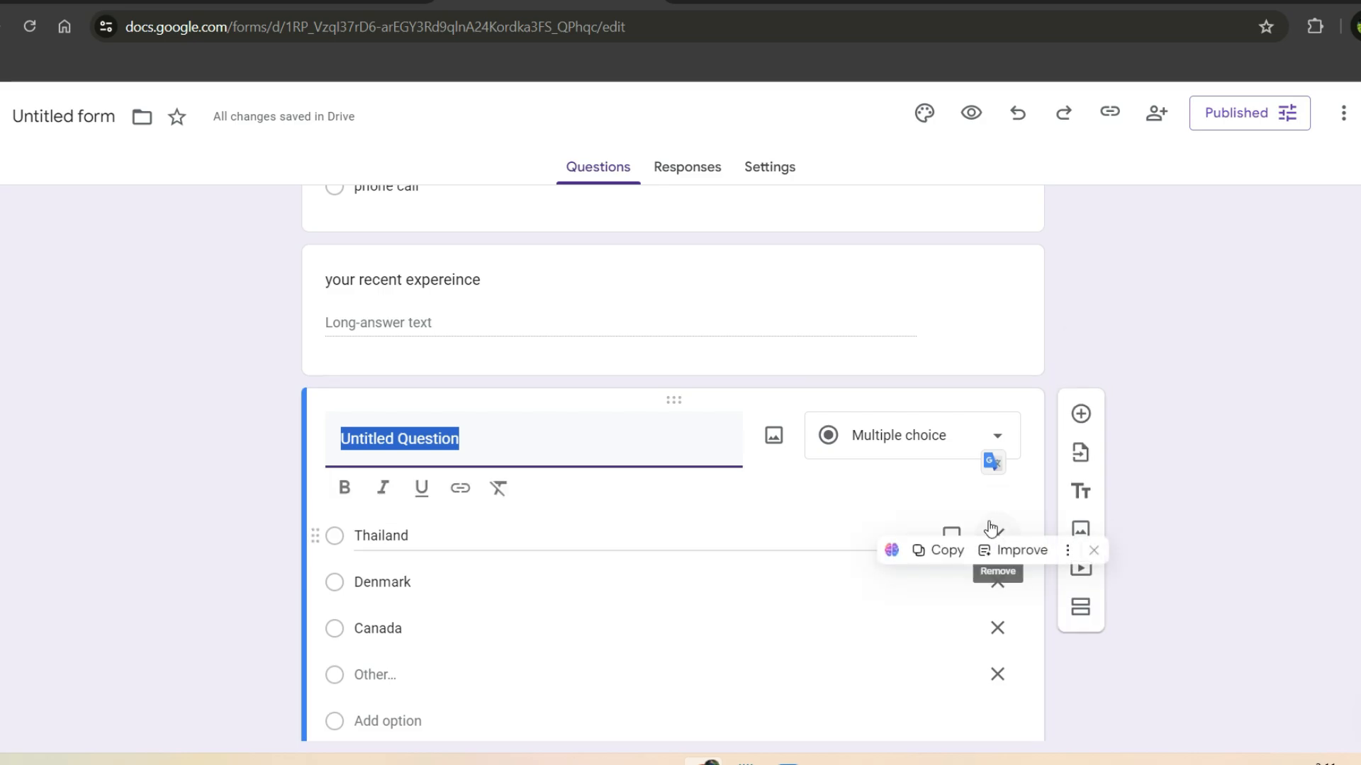
click(1150, 527)
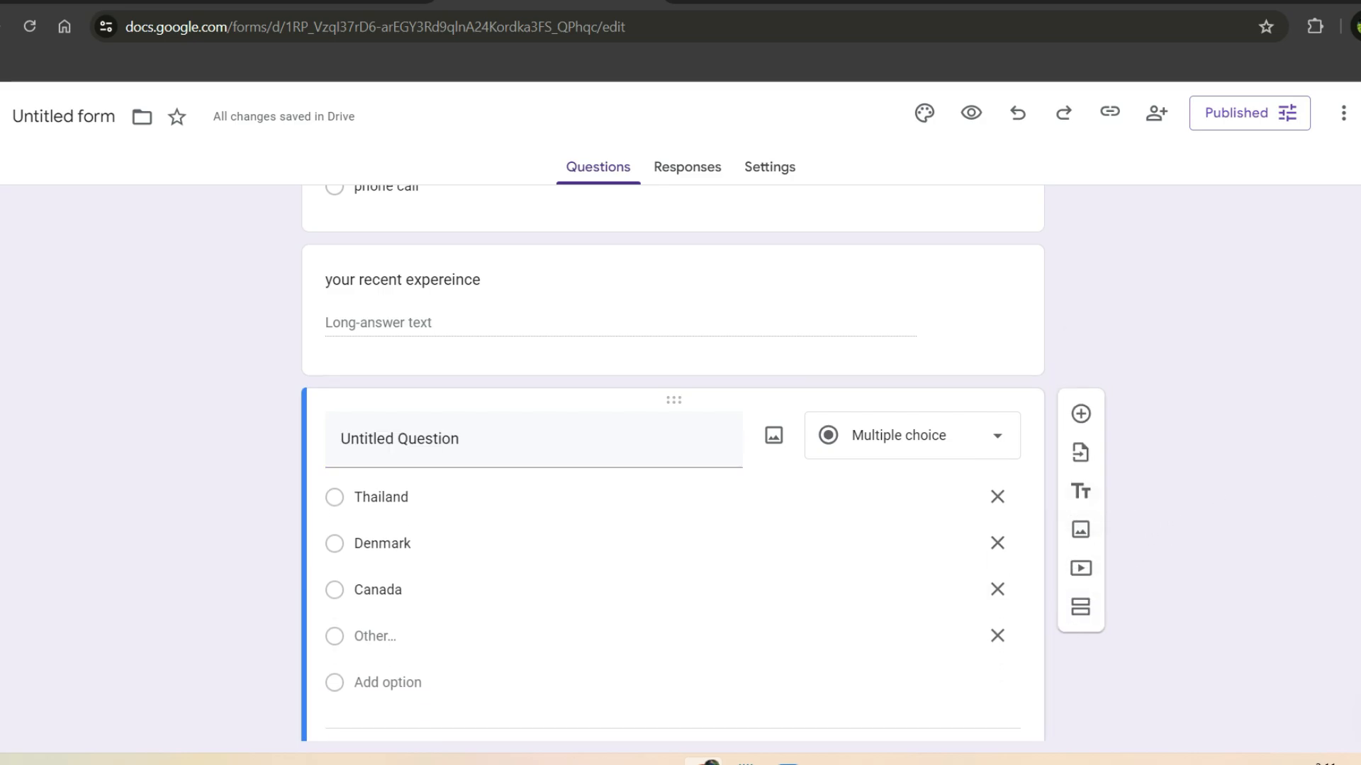
scroll(676, 451, up, 4)
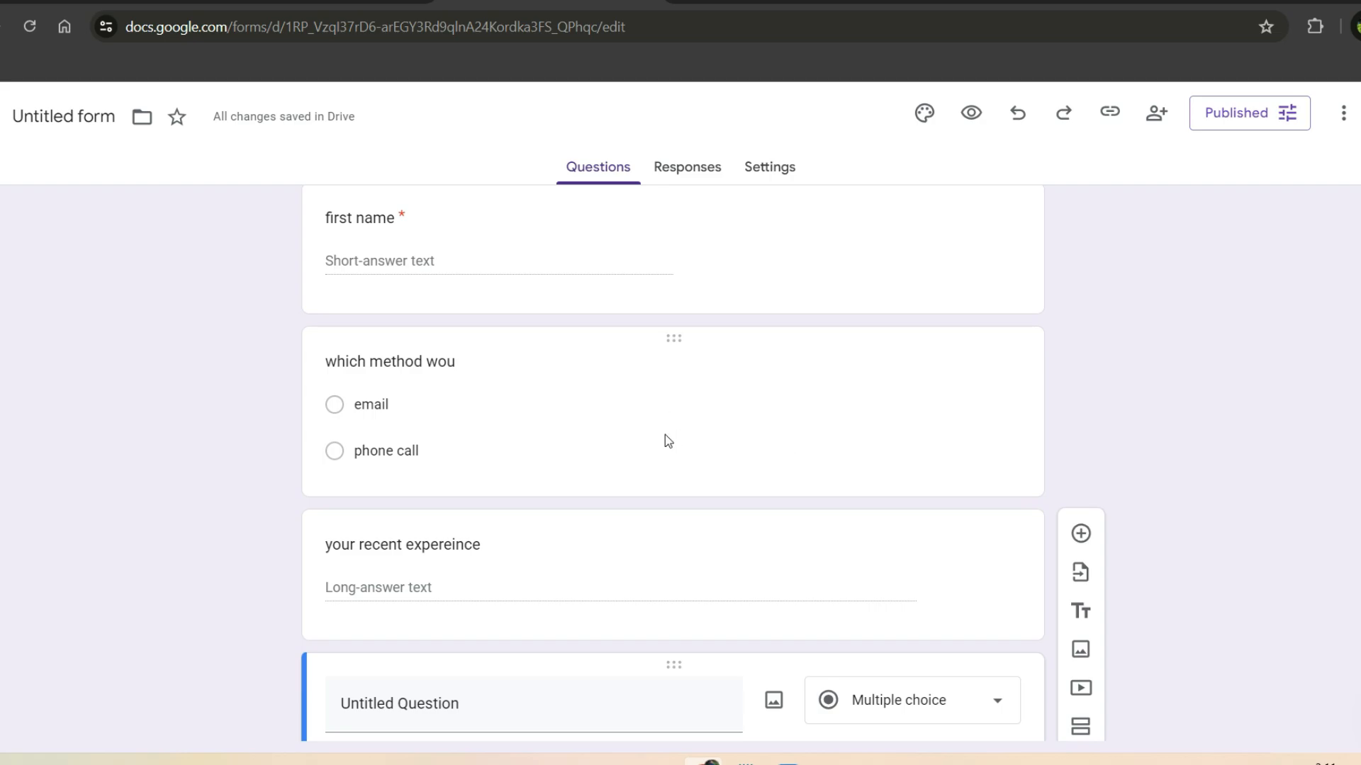
click(691, 576)
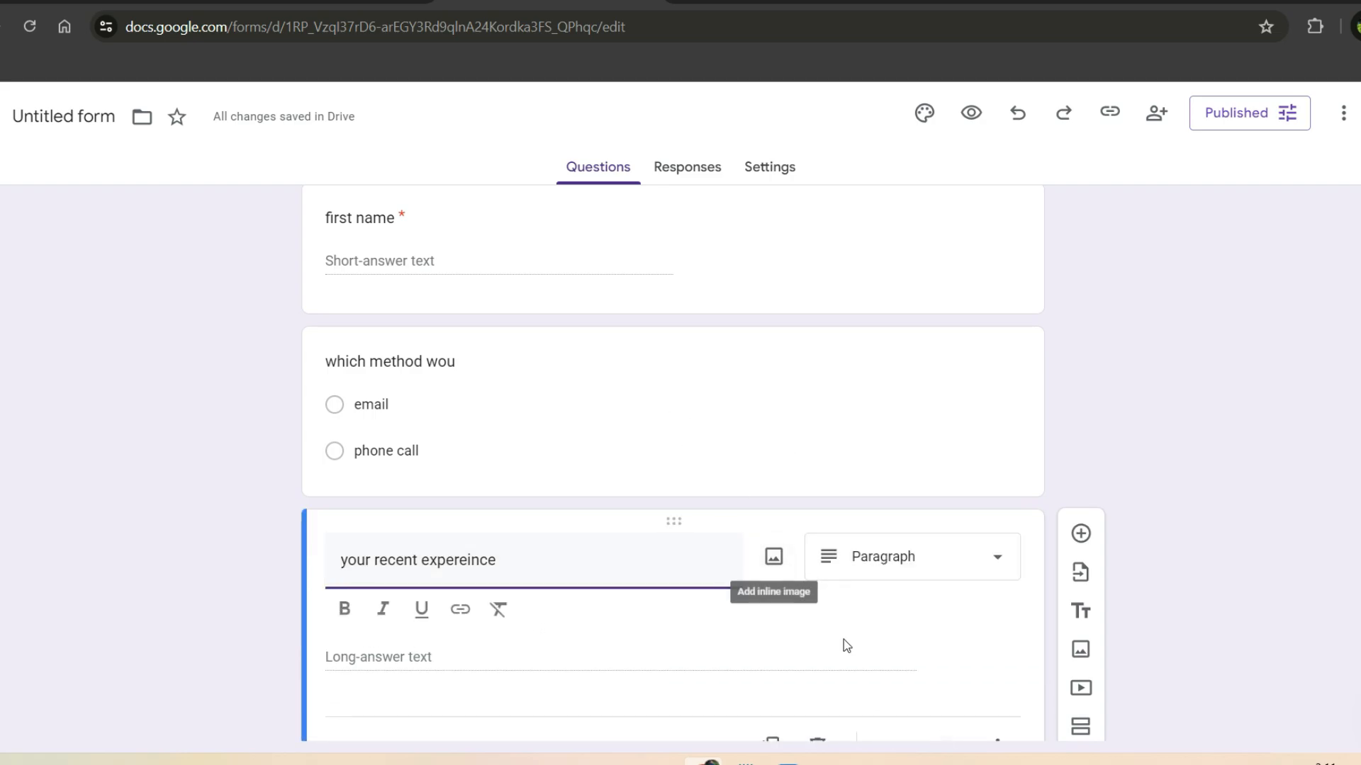
scroll(674, 460, down, 5)
scroll(673, 461, up, 2)
scroll(673, 461, down, 2)
scroll(673, 460, up, 8)
scroll(501, 381, up, 2)
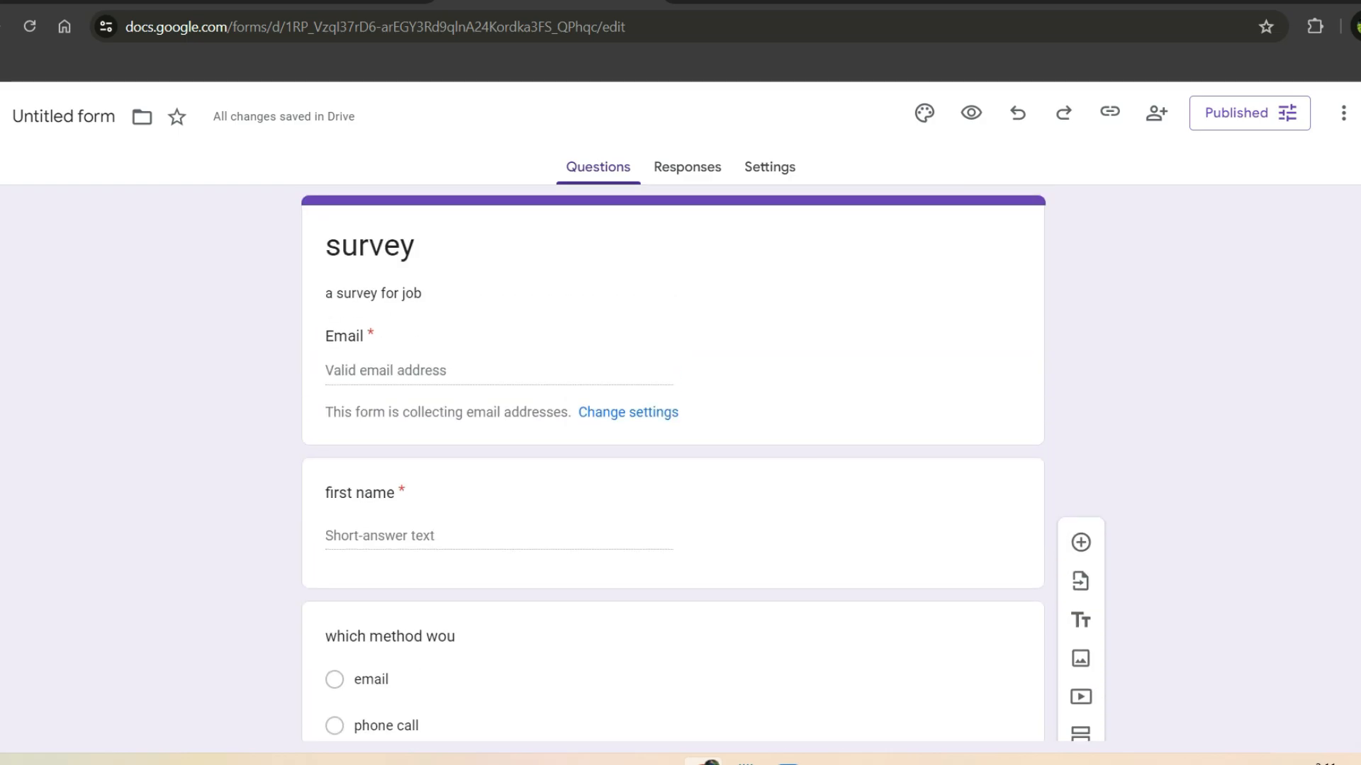
click(489, 376)
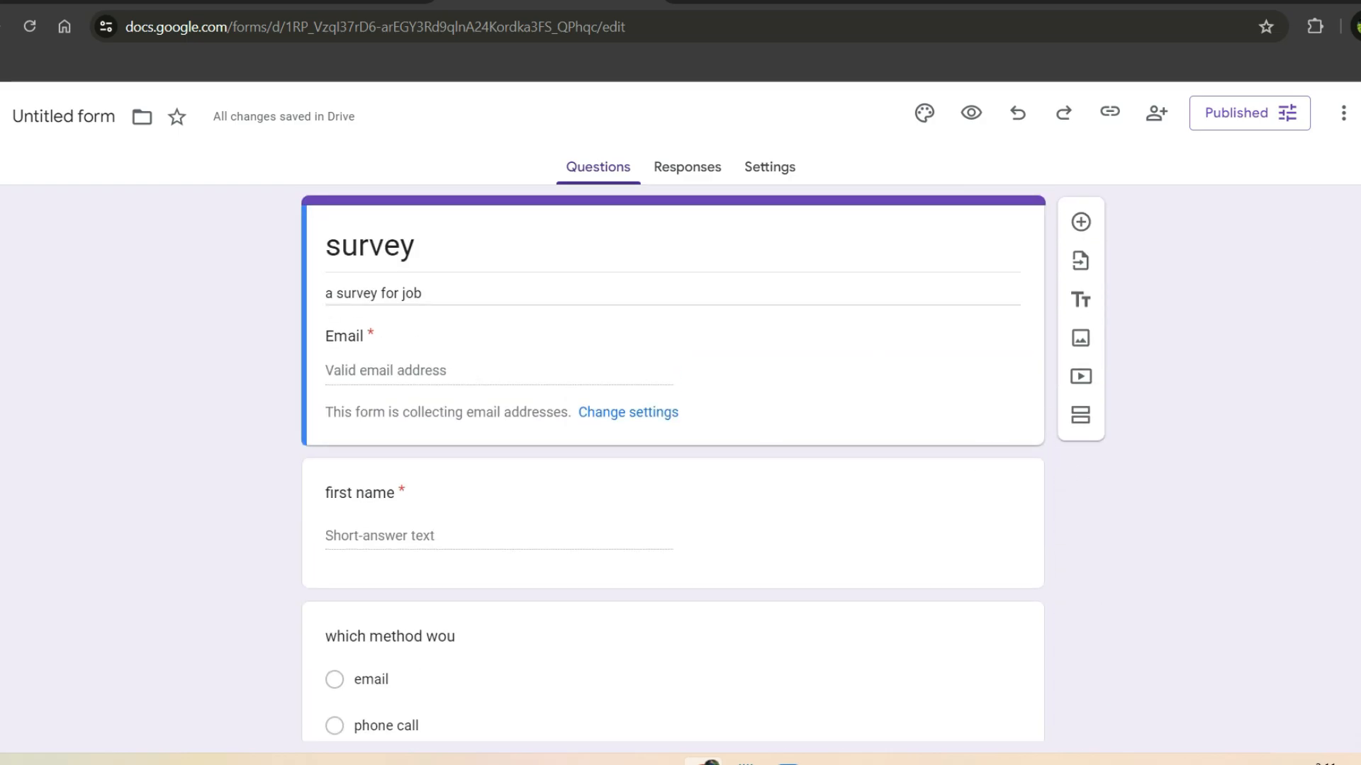
scroll(1214, 203, down, 6)
scroll(1214, 204, up, 6)
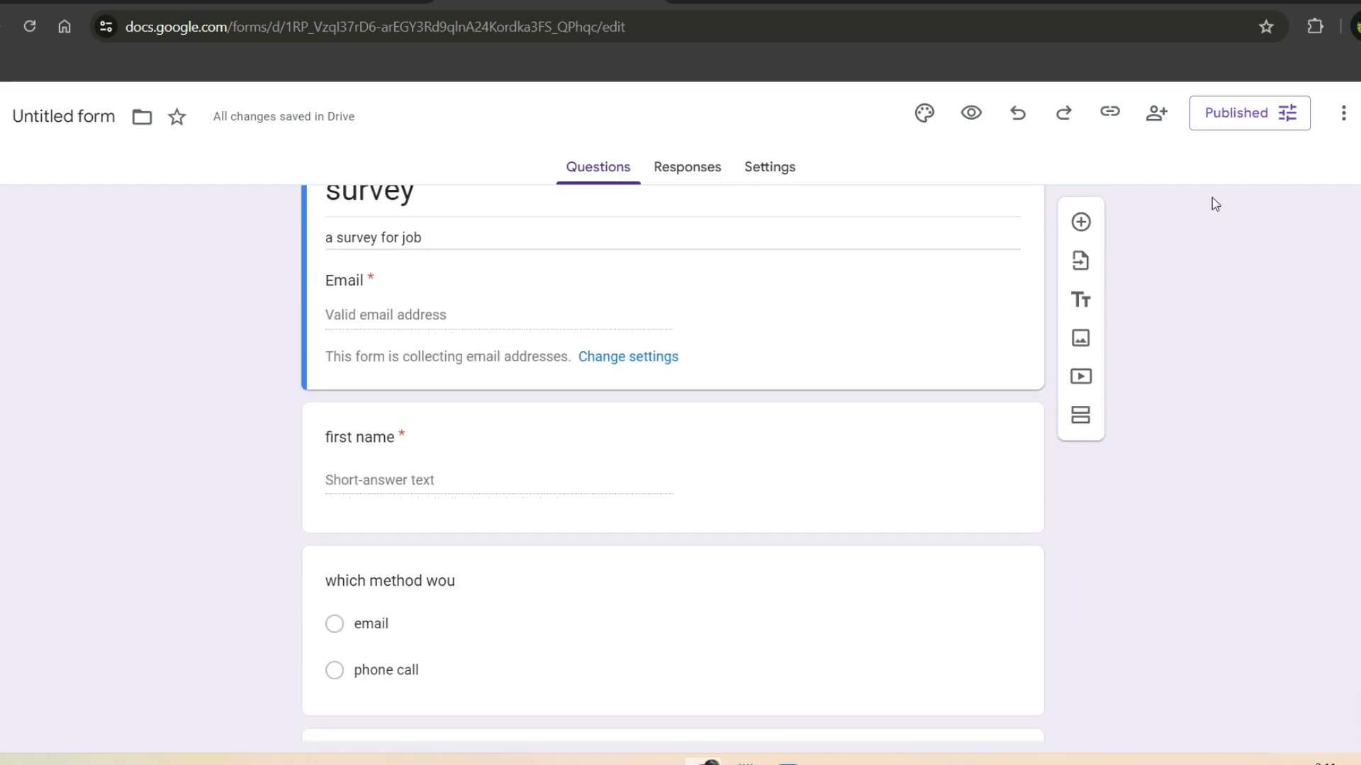
Step: Copy the responder link from the Published options, leaving access open to anyone with the link
click(1241, 119)
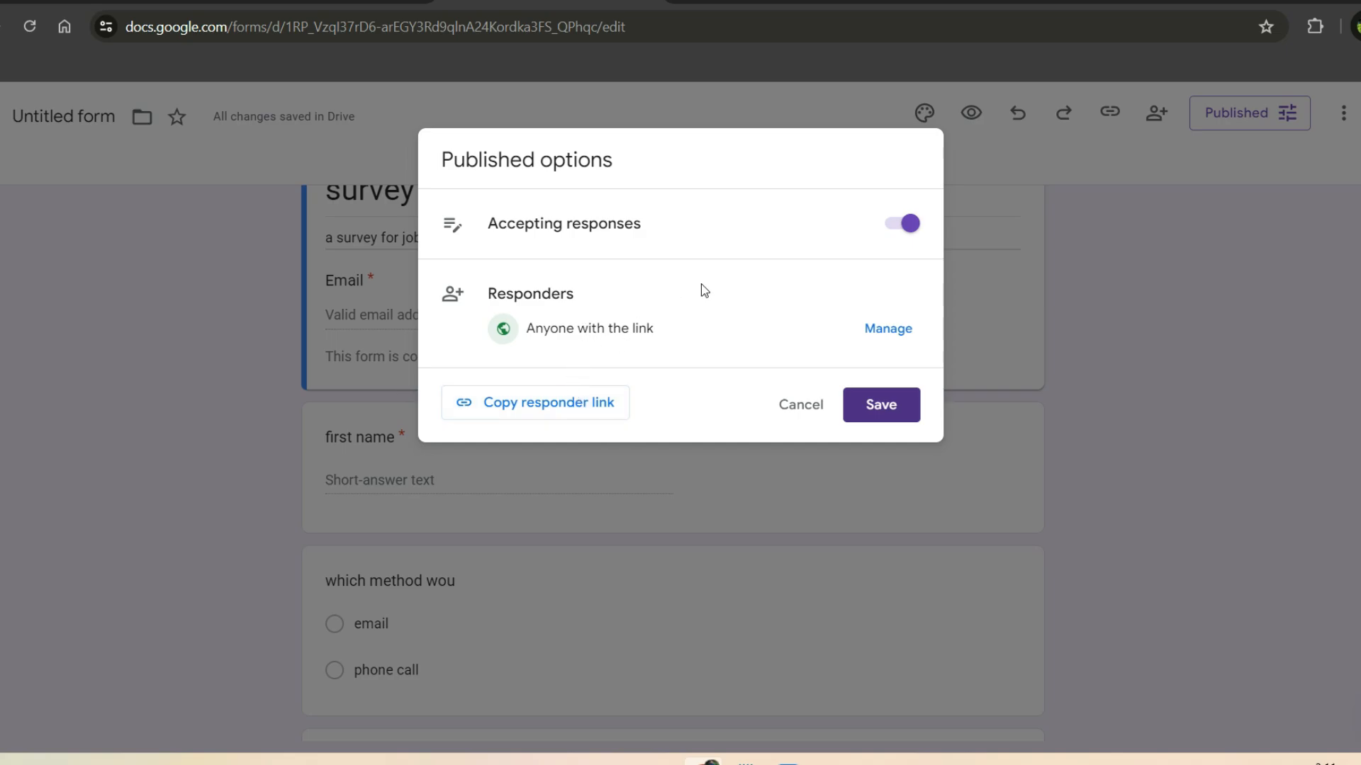
click(888, 330)
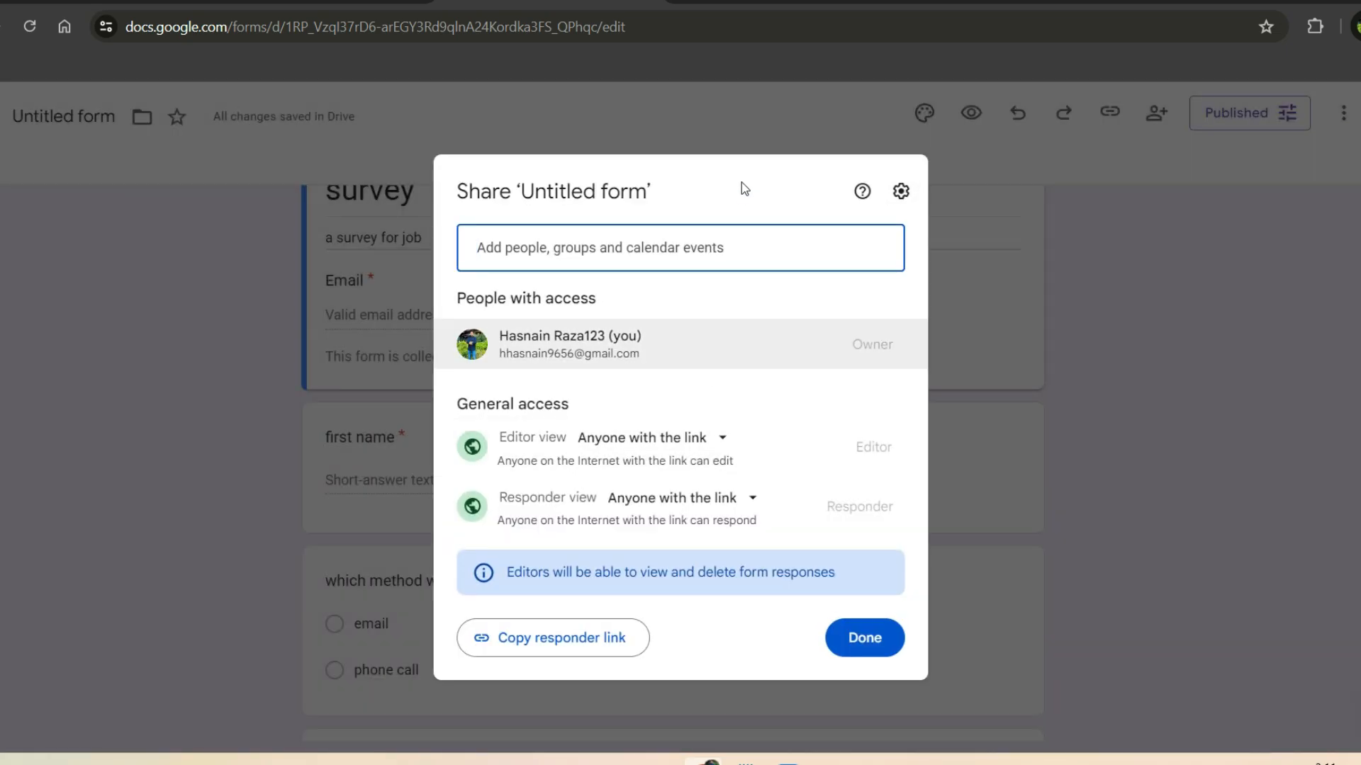
click(507, 646)
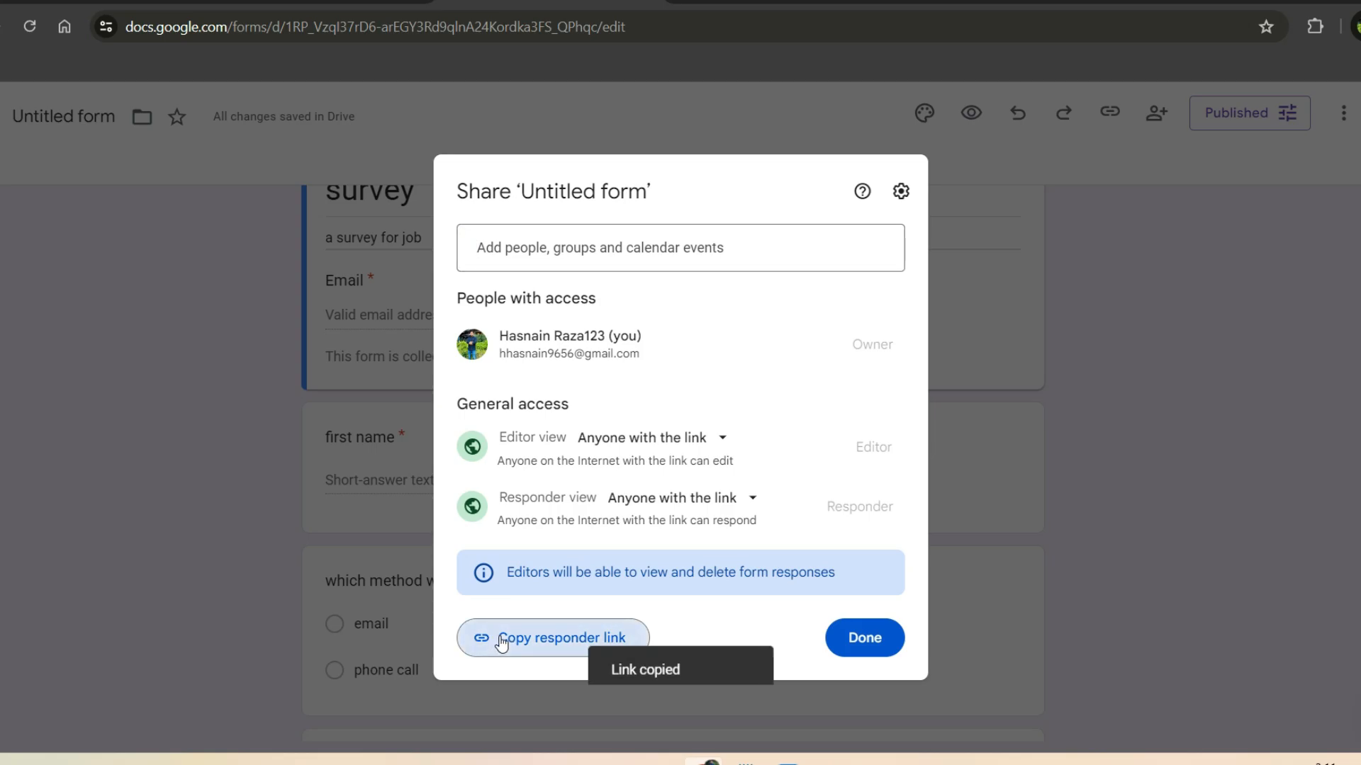
click(480, 643)
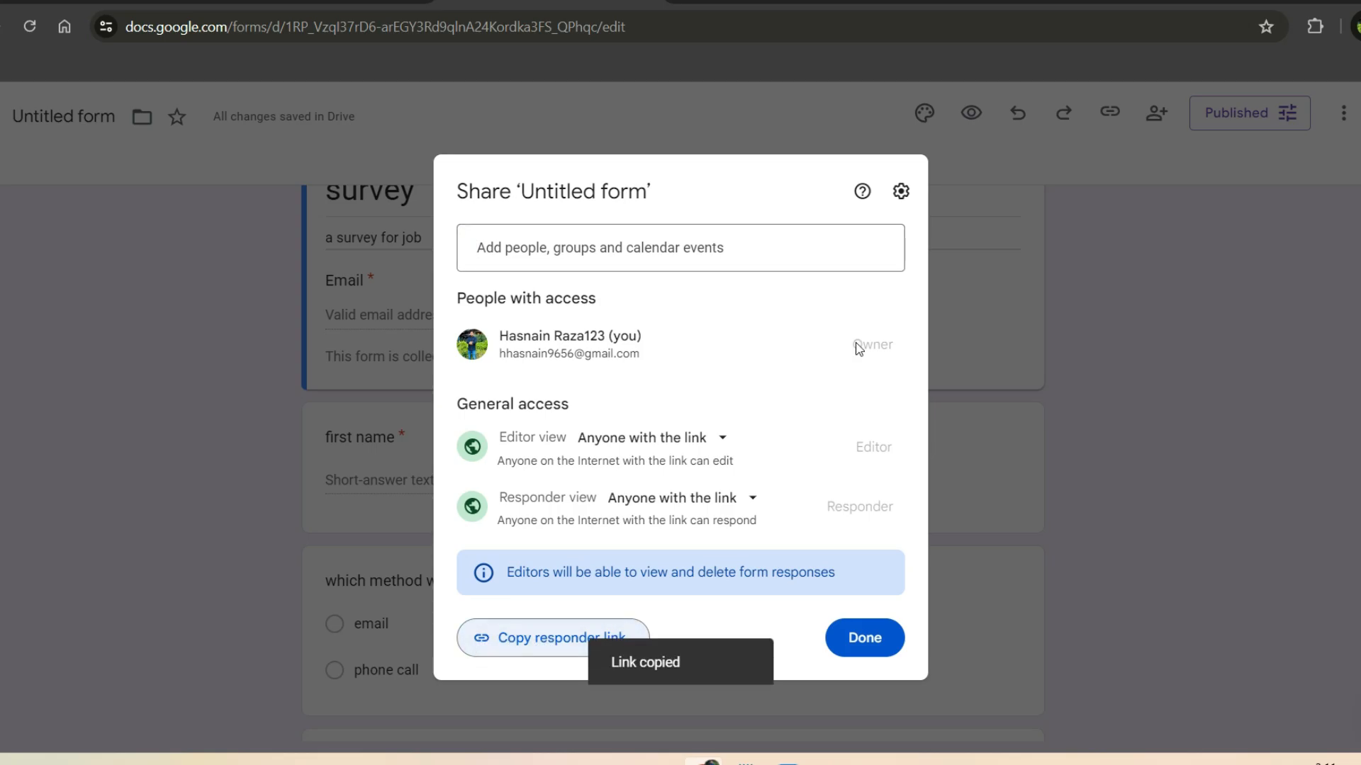
click(871, 628)
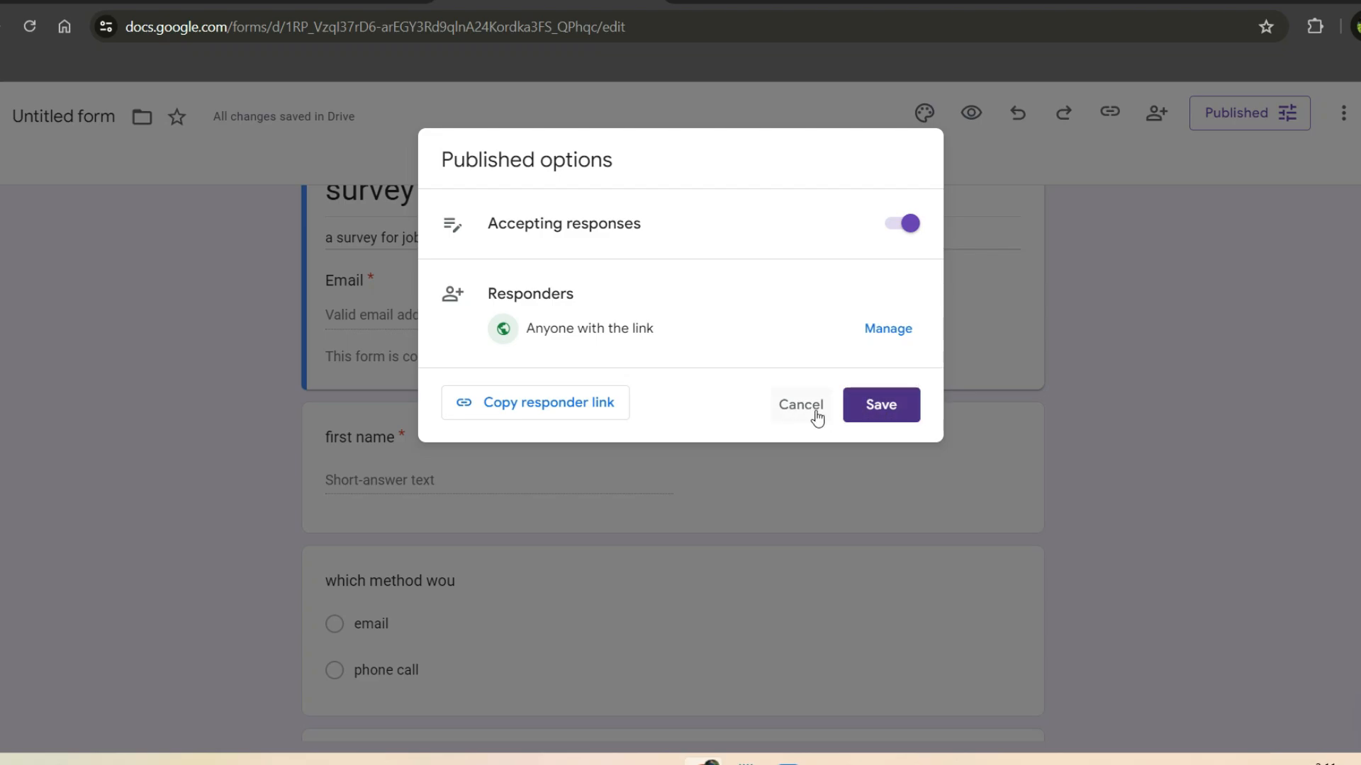
click(907, 414)
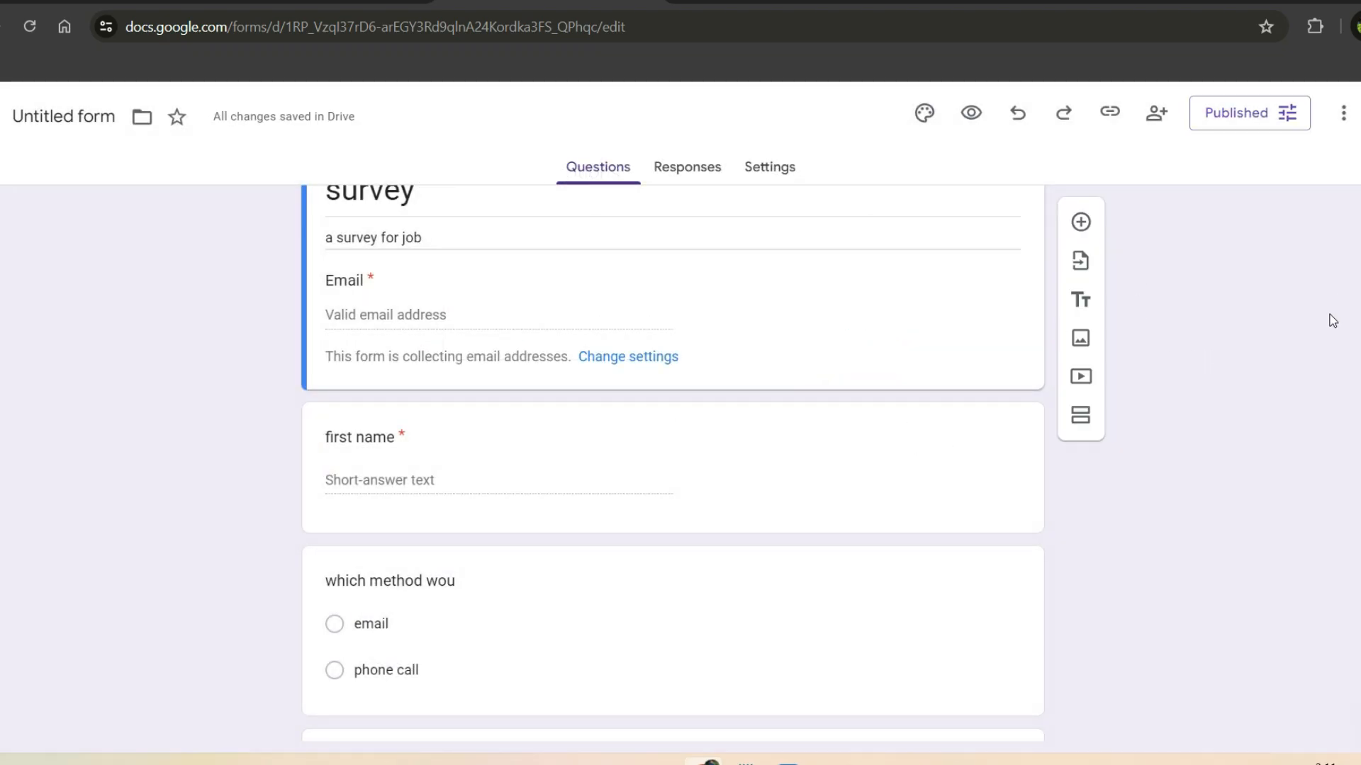
Step: Check the Responses tab and its more-options menu, which show 0 responses so far
scroll(673, 436, down, 6)
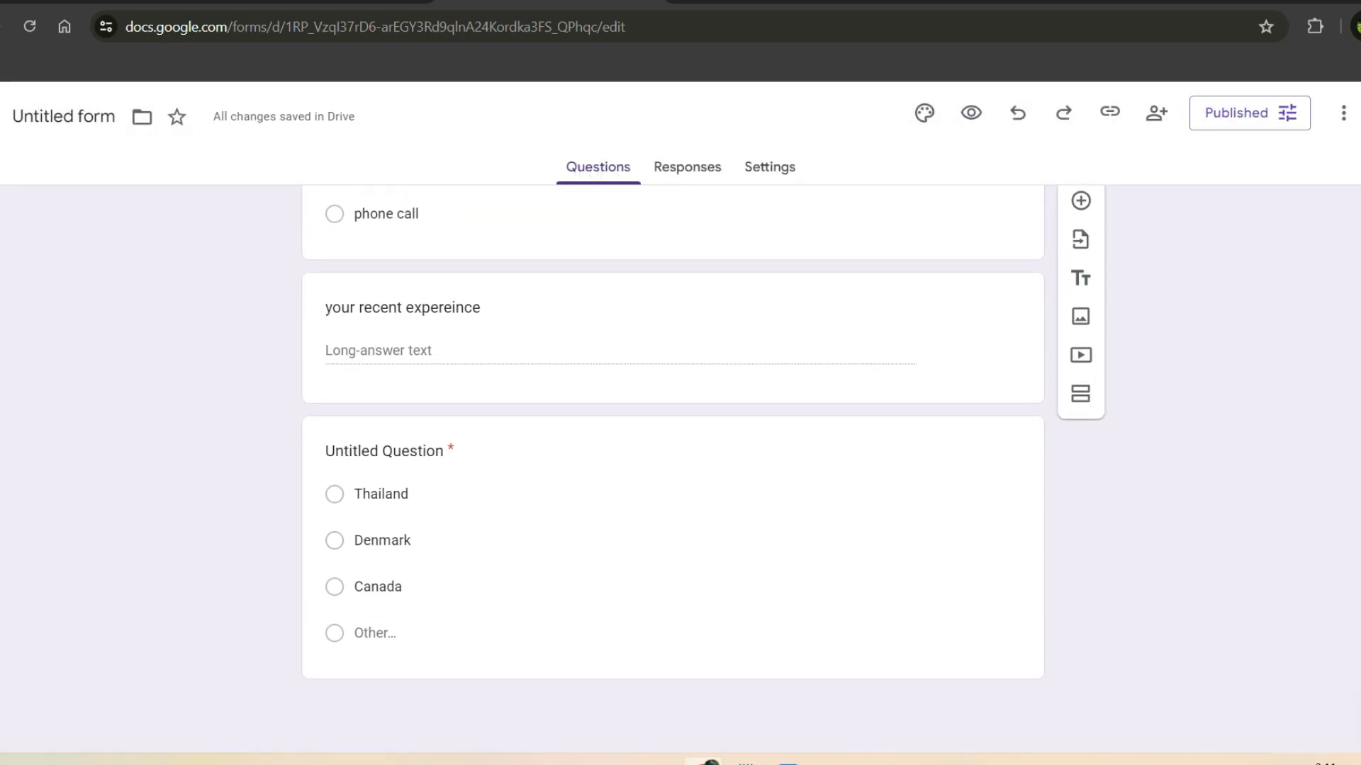
scroll(673, 436, up, 7)
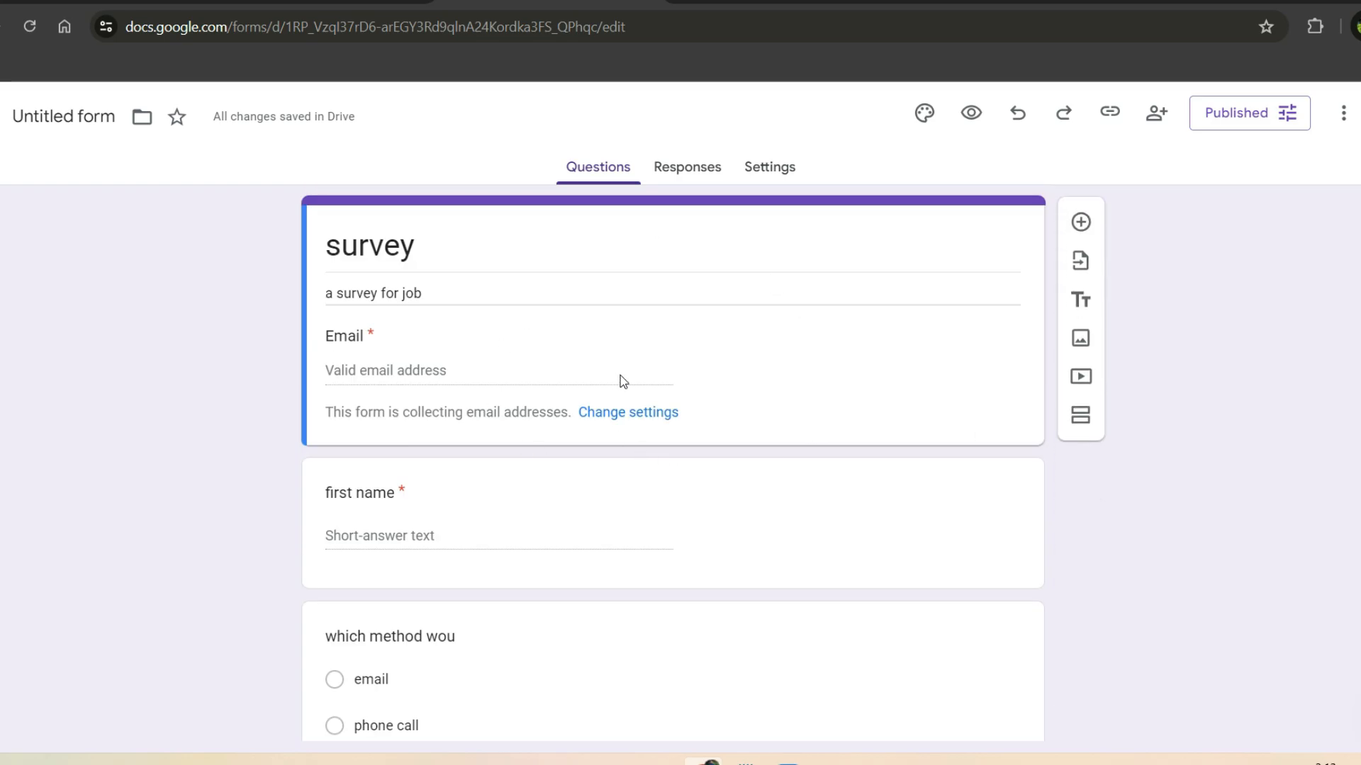
click(702, 166)
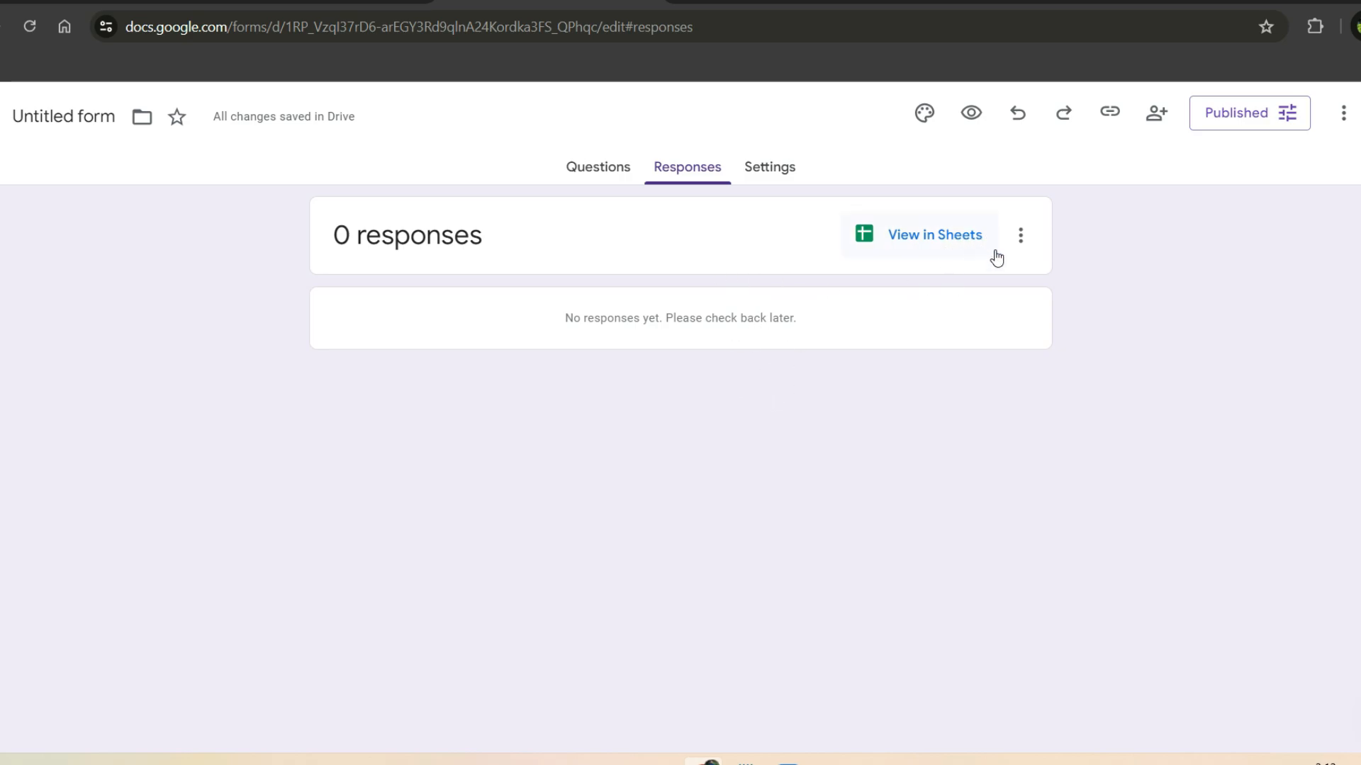
click(1021, 236)
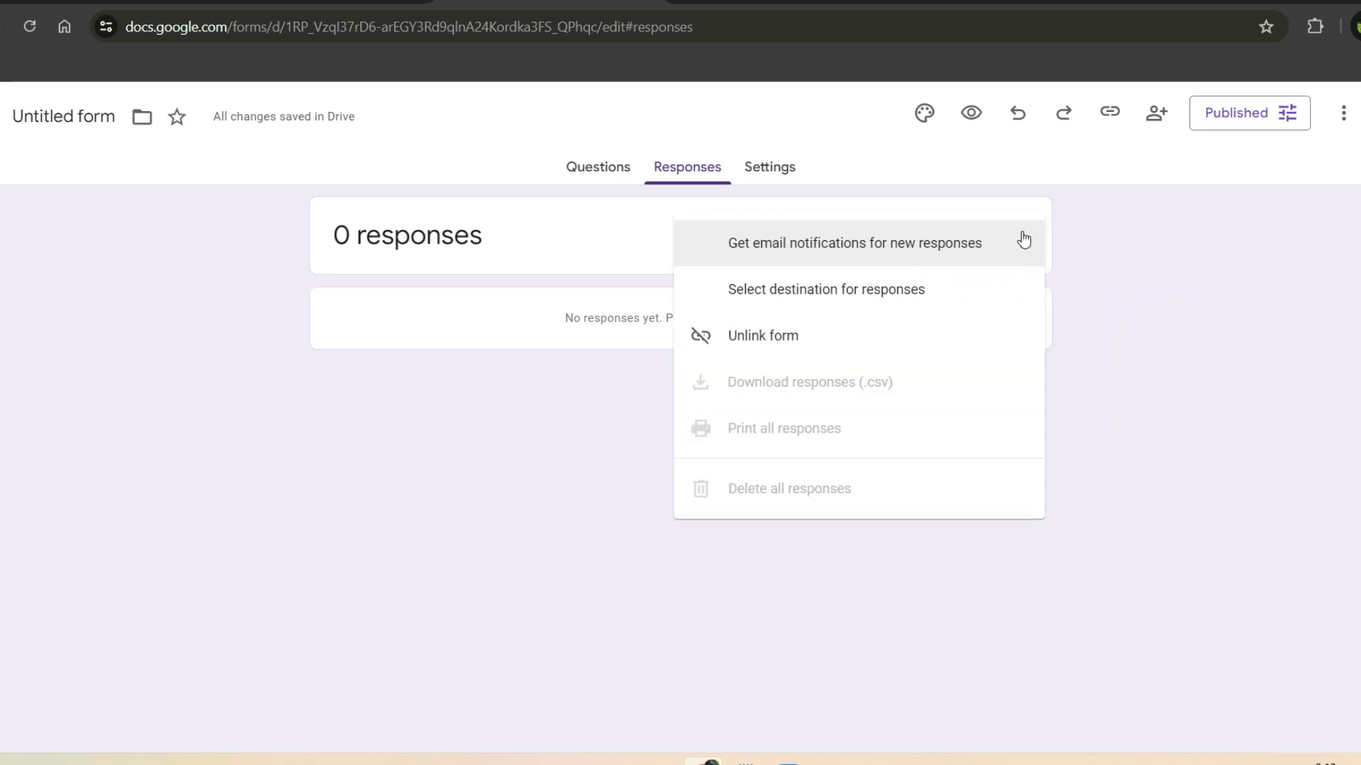
click(1166, 414)
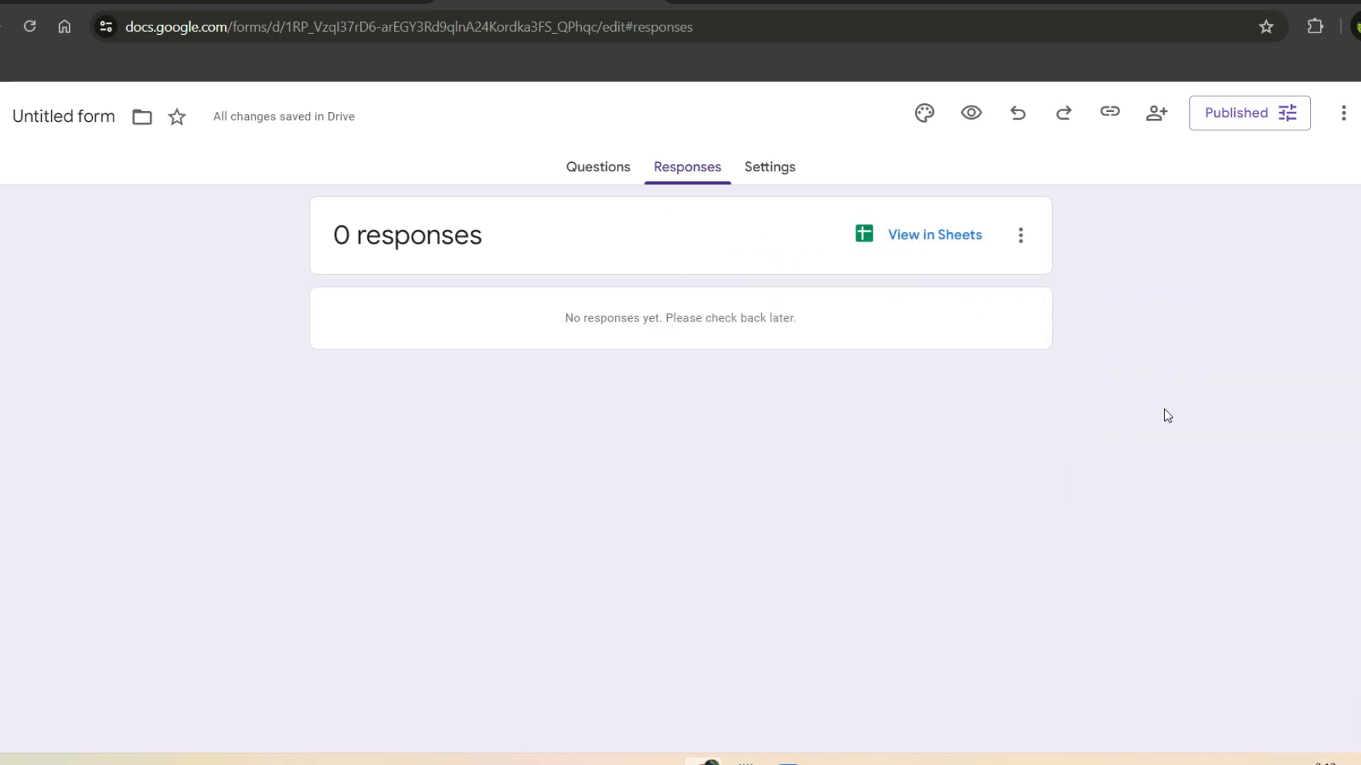
Step: Expand the Responses section under Settings to review email collection, then return to Questions
click(782, 168)
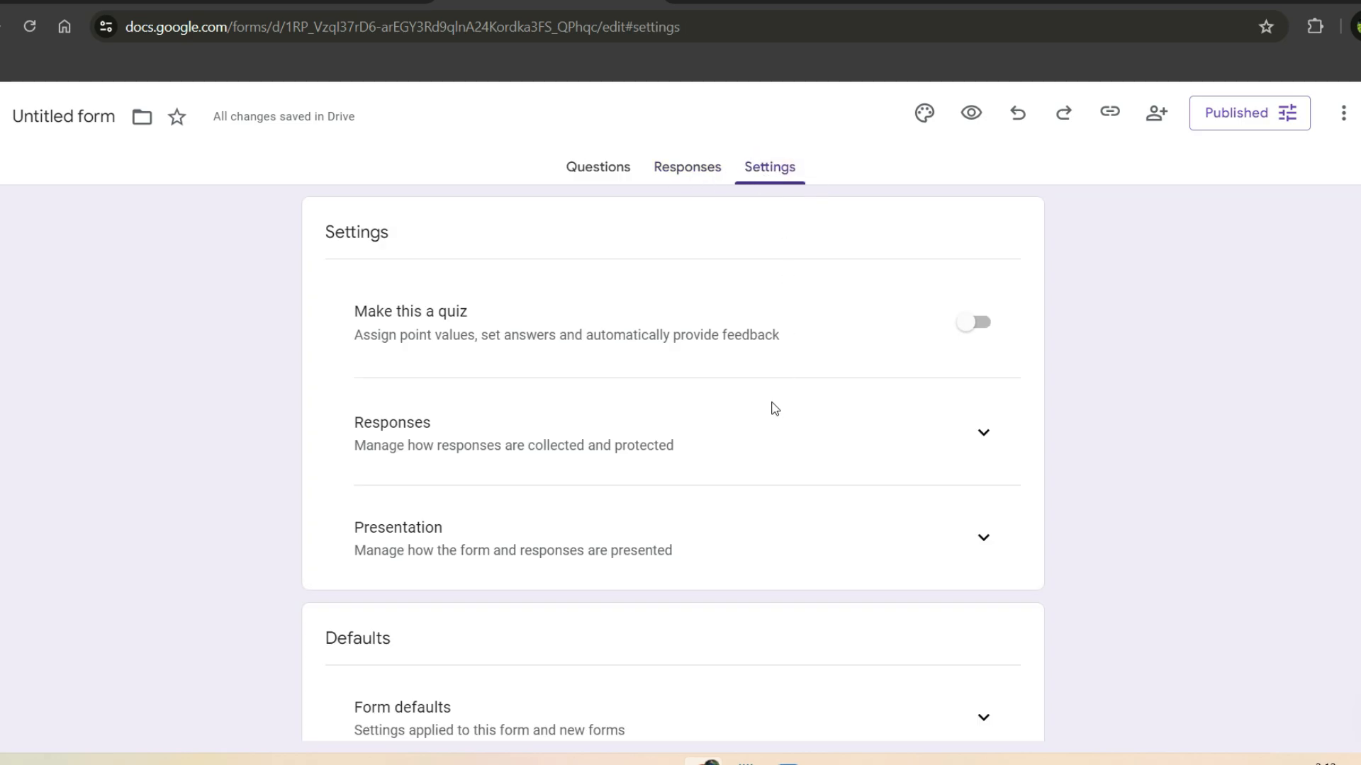
click(981, 433)
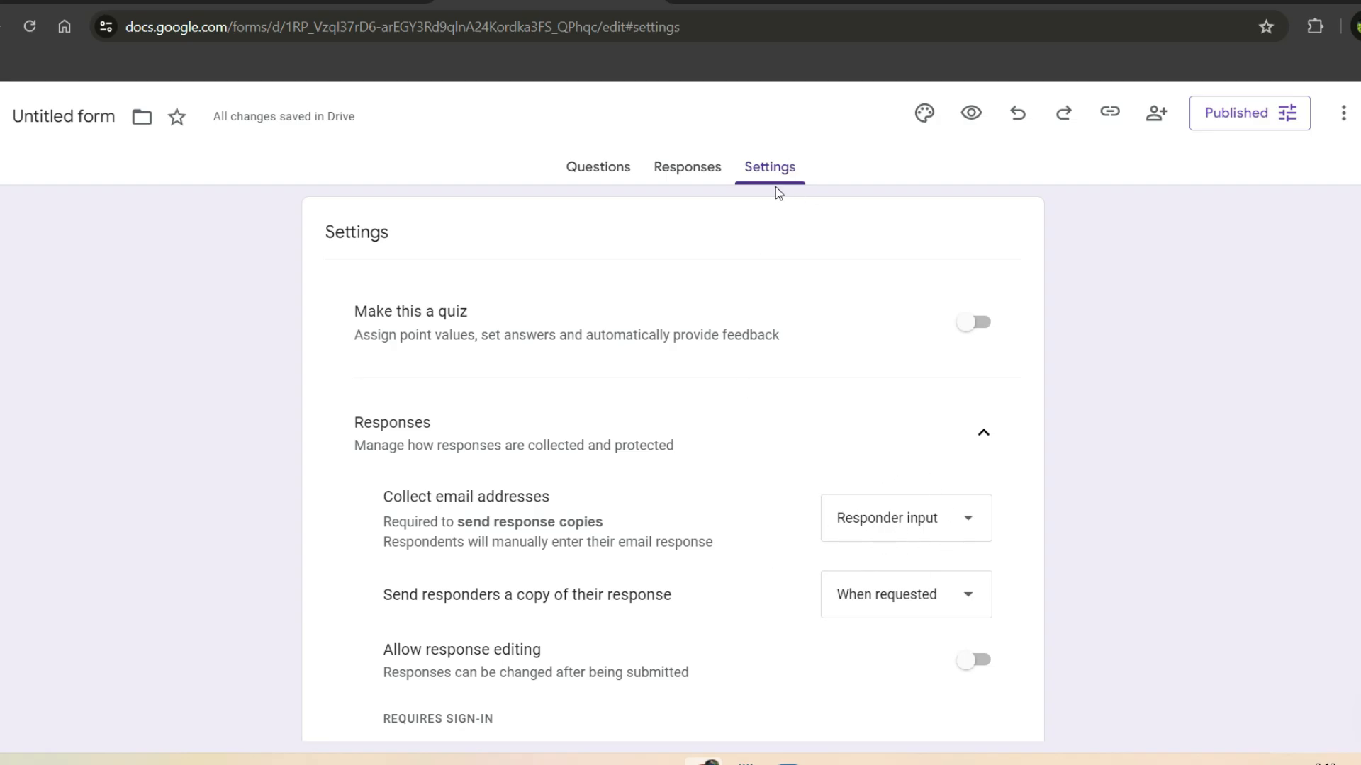
scroll(720, 267, down, 5)
scroll(720, 267, up, 5)
click(608, 170)
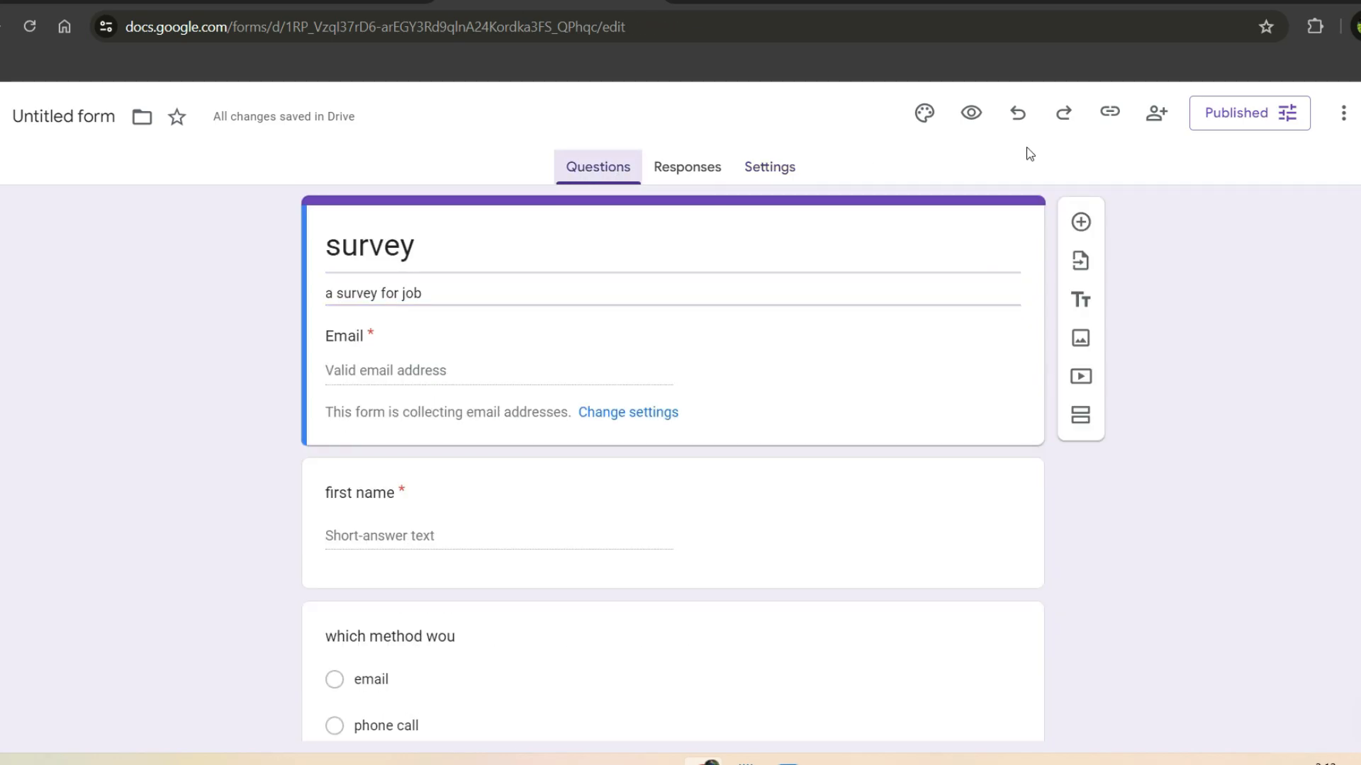
Step: Preview the survey as a respondent and enter a test email address in the Email field
click(973, 115)
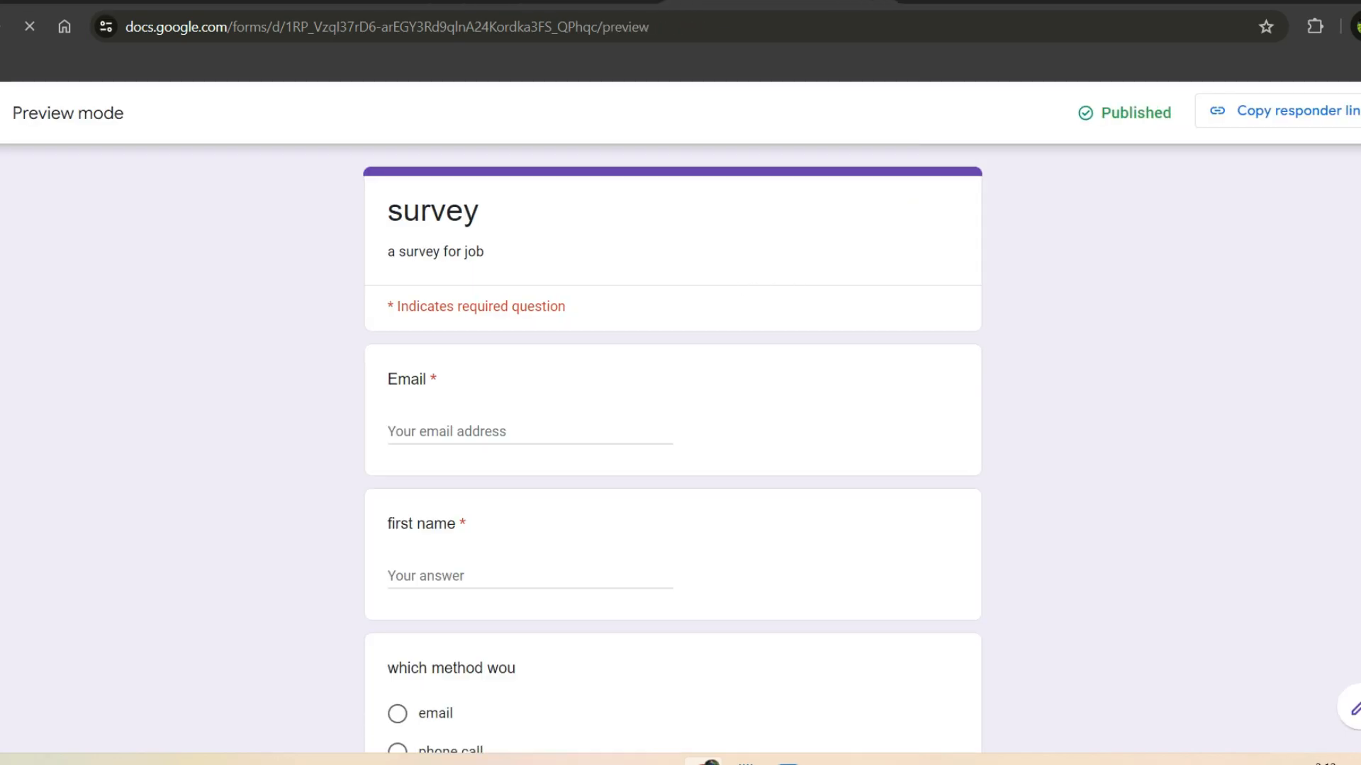
scroll(886, 225, down, 9)
scroll(672, 446, up, 10)
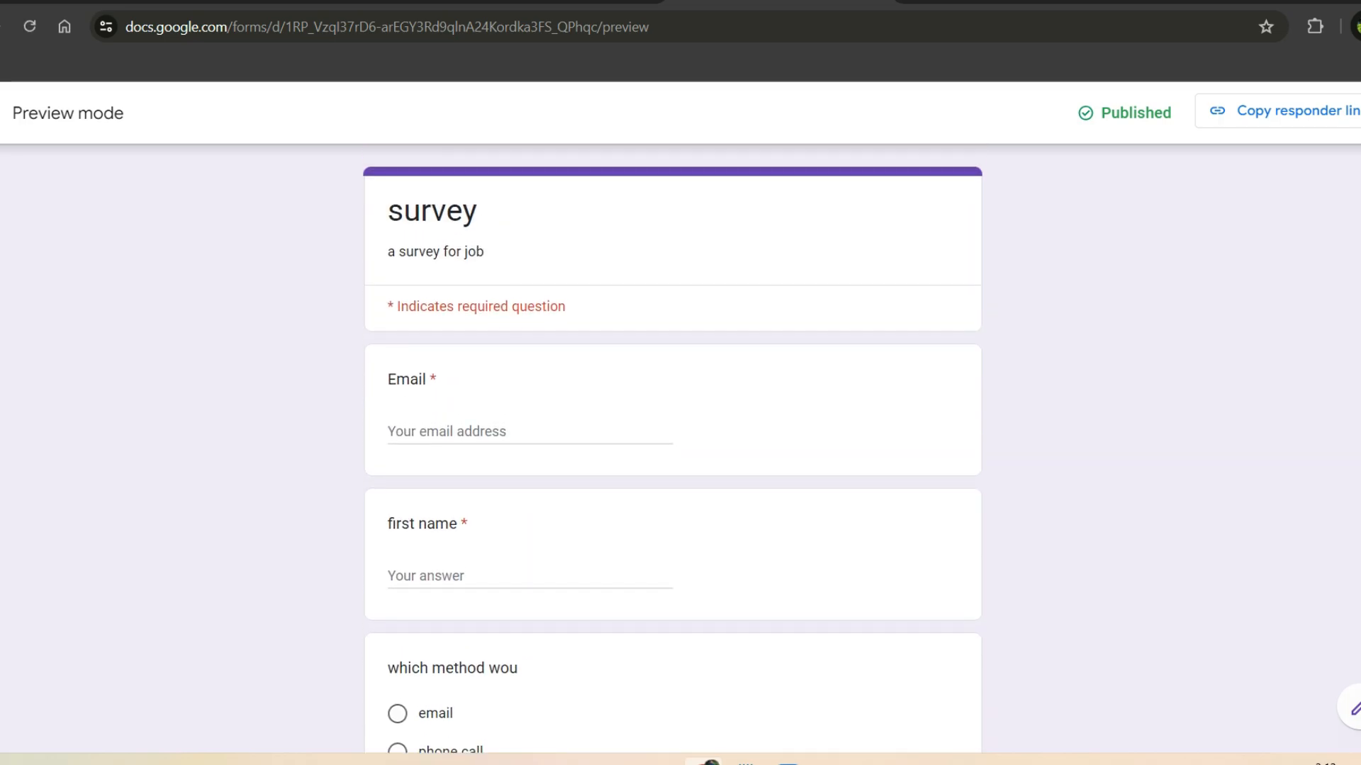
click(507, 425)
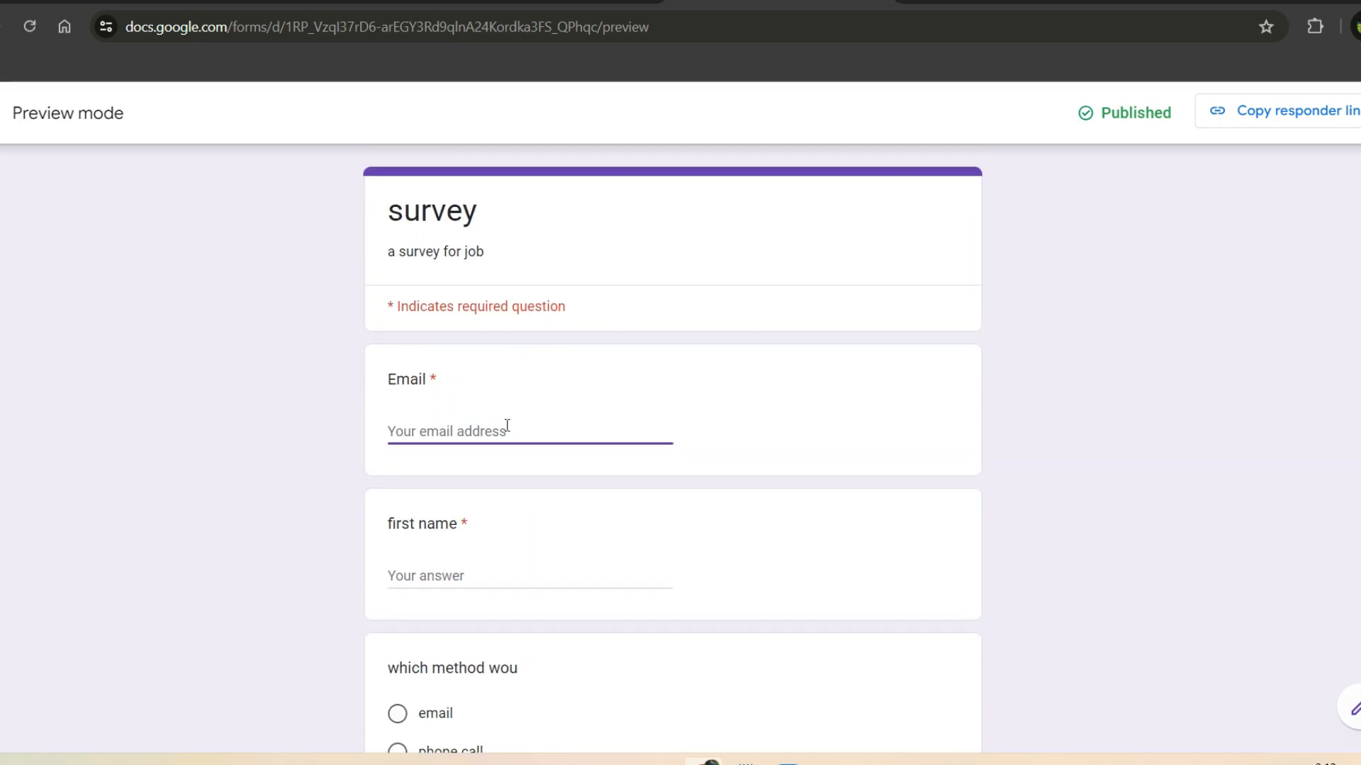
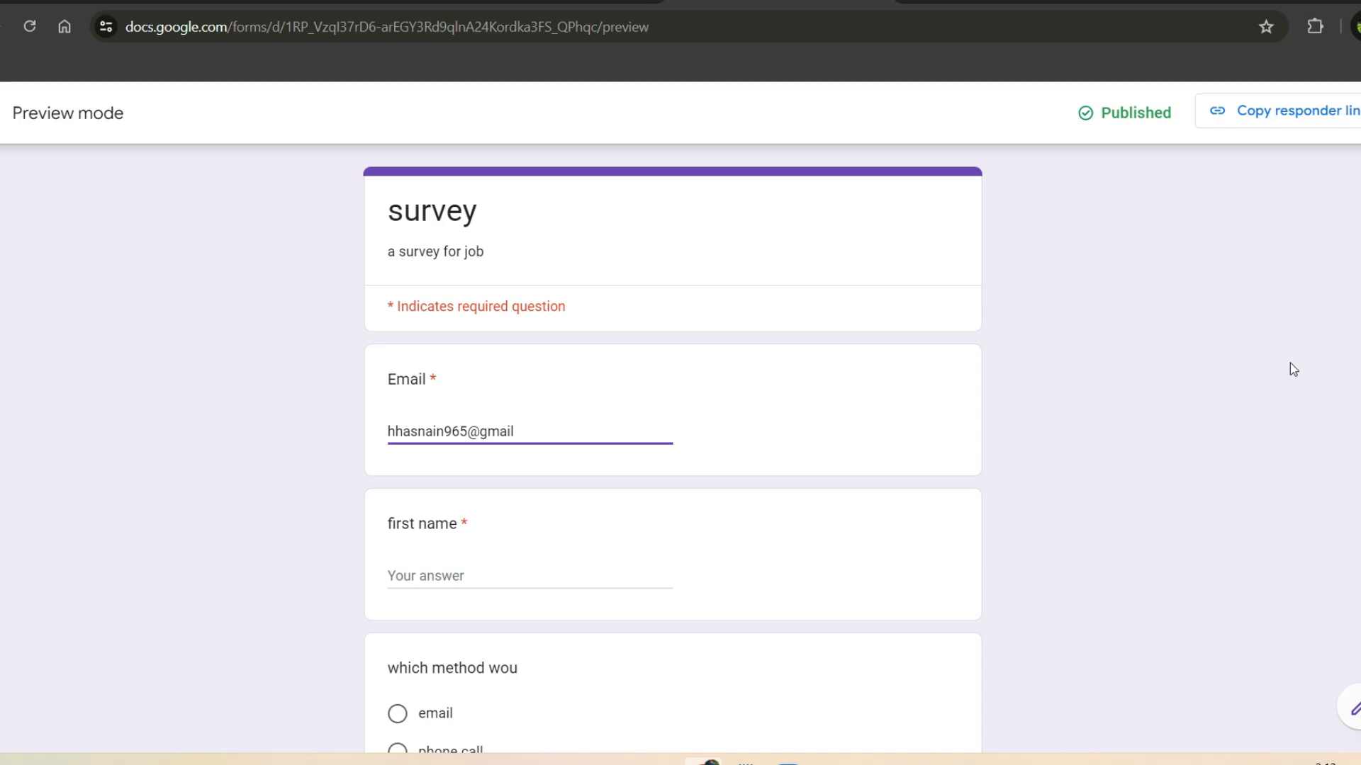
scroll(672, 448, down, 5)
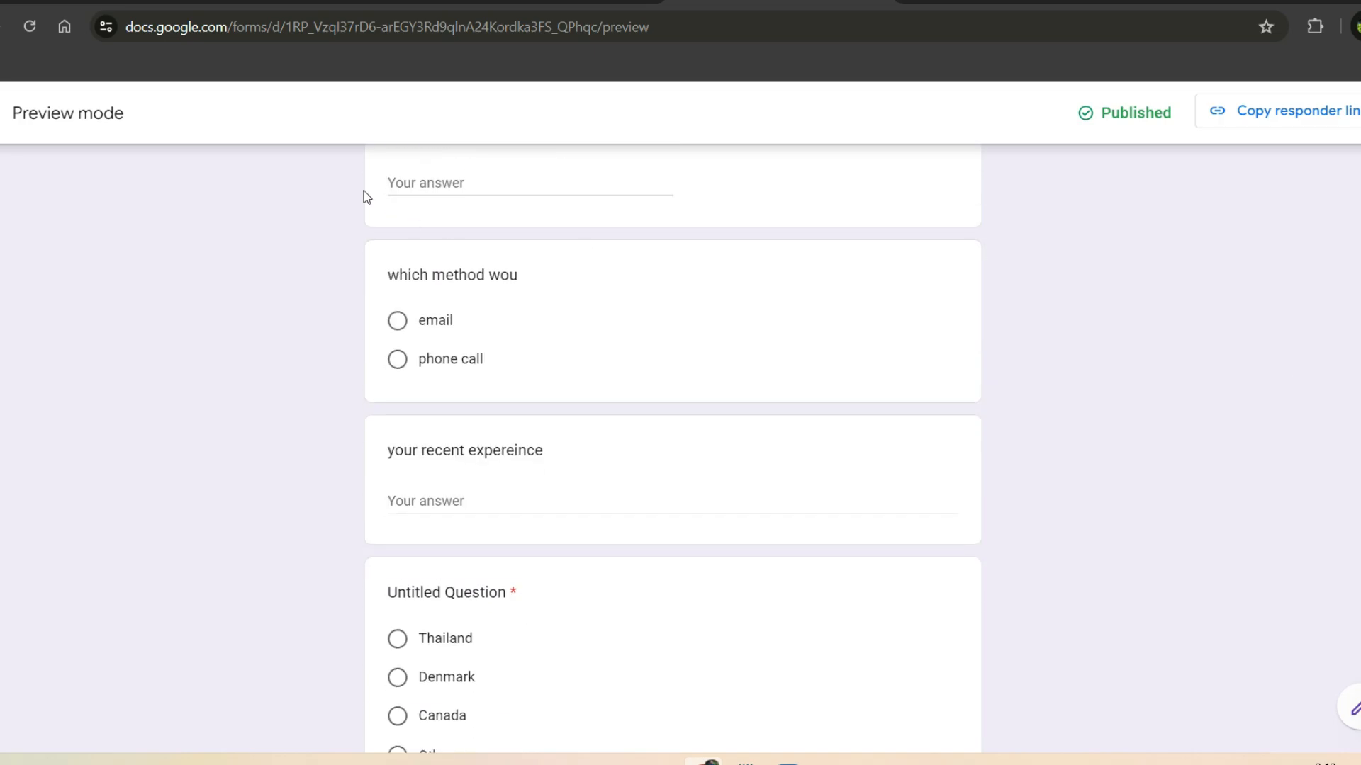